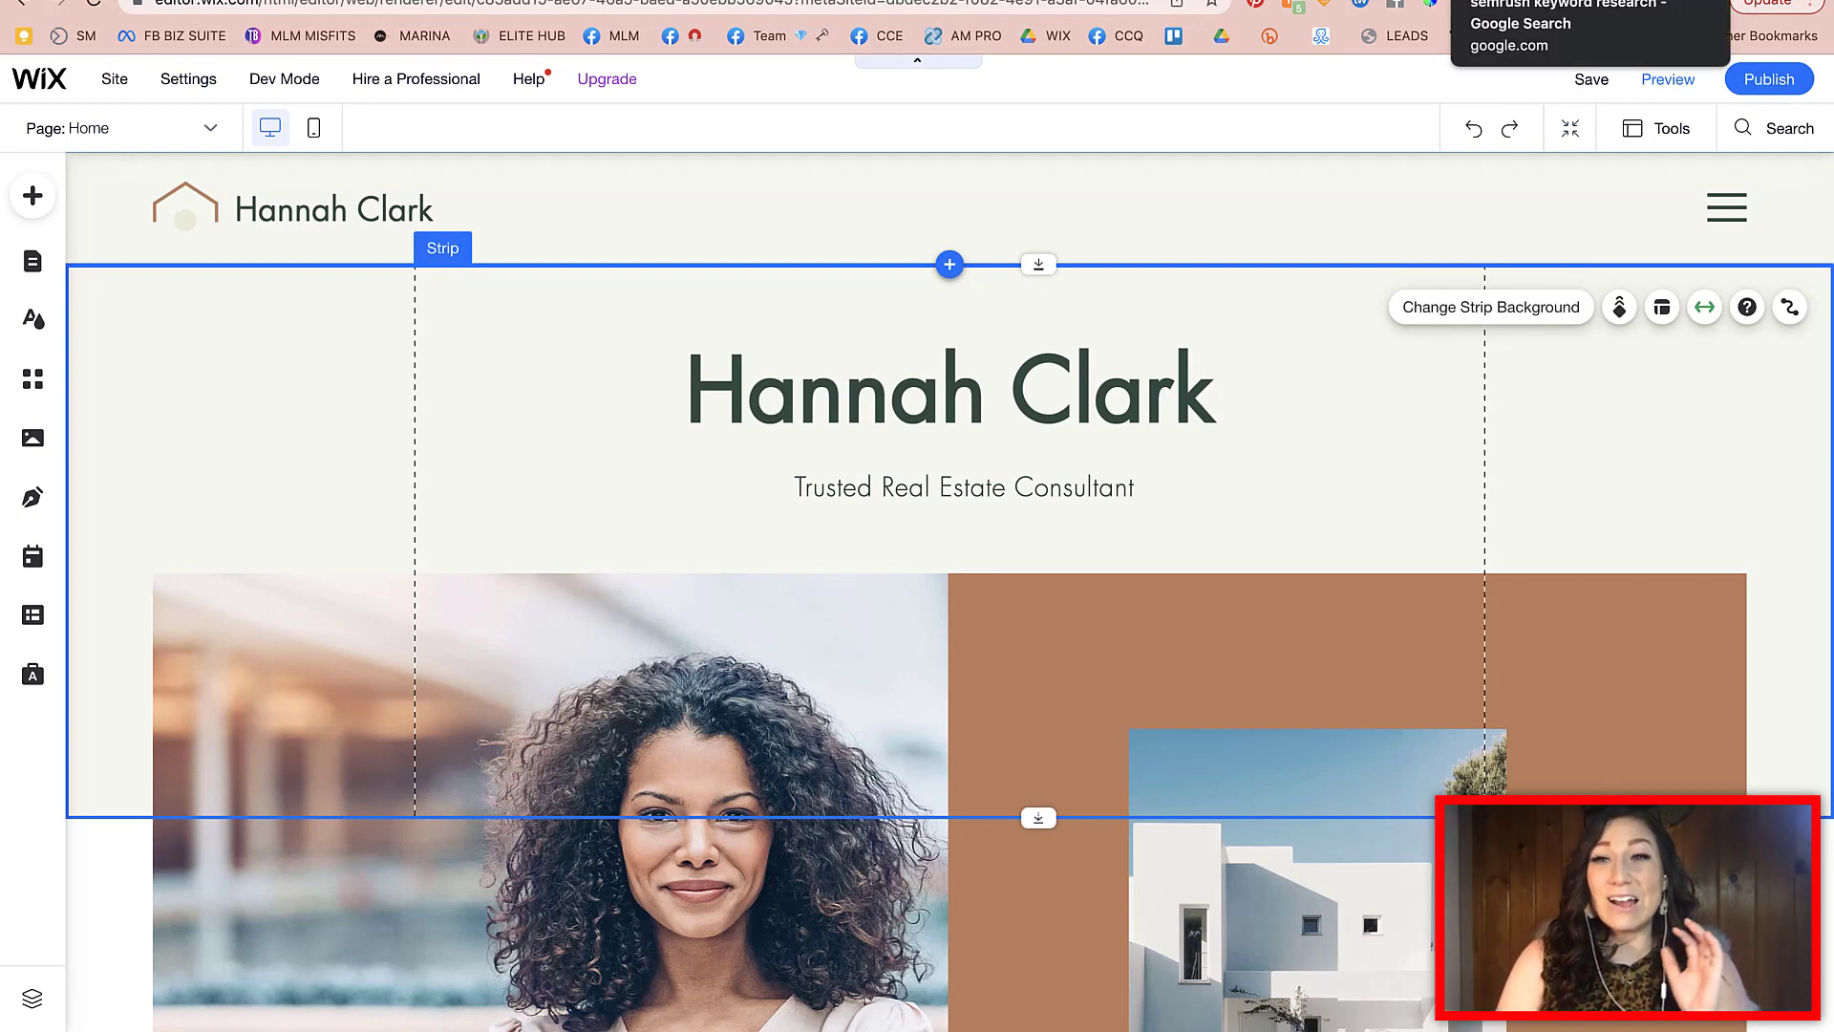
Switch to the Semrush keyword research results and select the existing search query
{"action": "left_click", "coordinate": [1586, 2]}
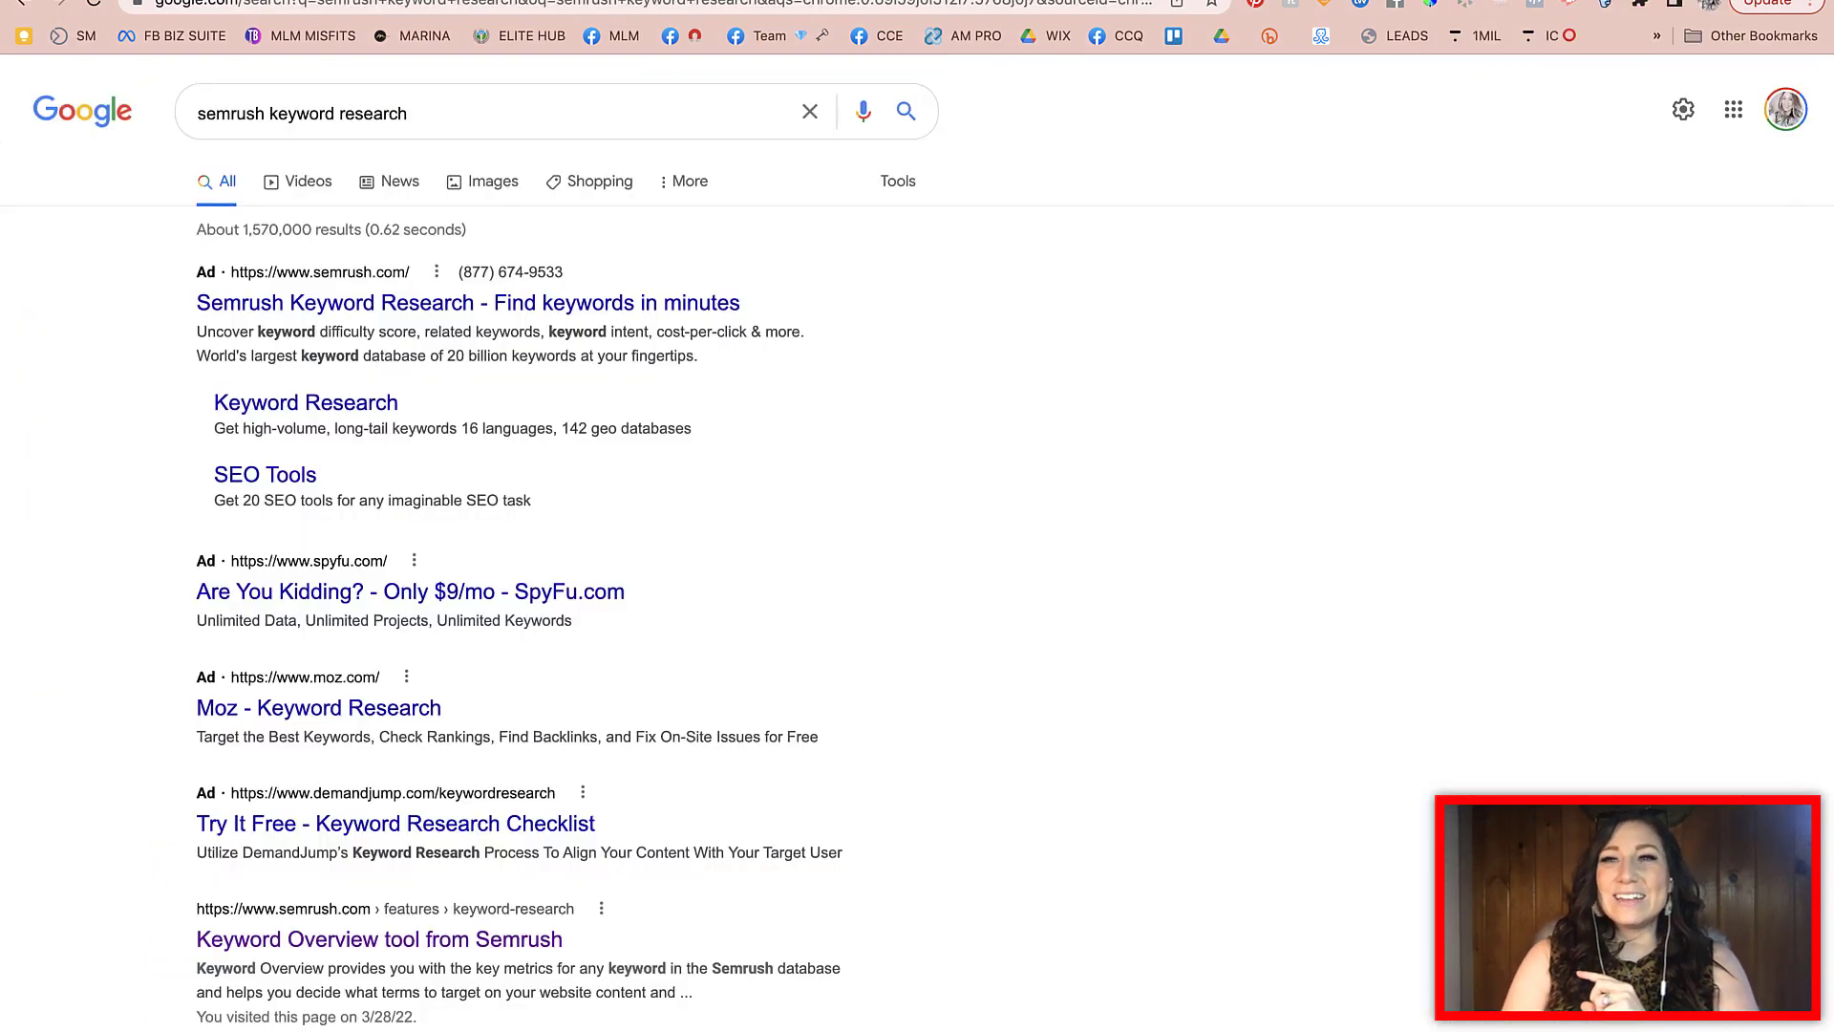
{"action": "left_click", "coordinate": [411, 113]}
{"action": "key", "text": "super+a"}
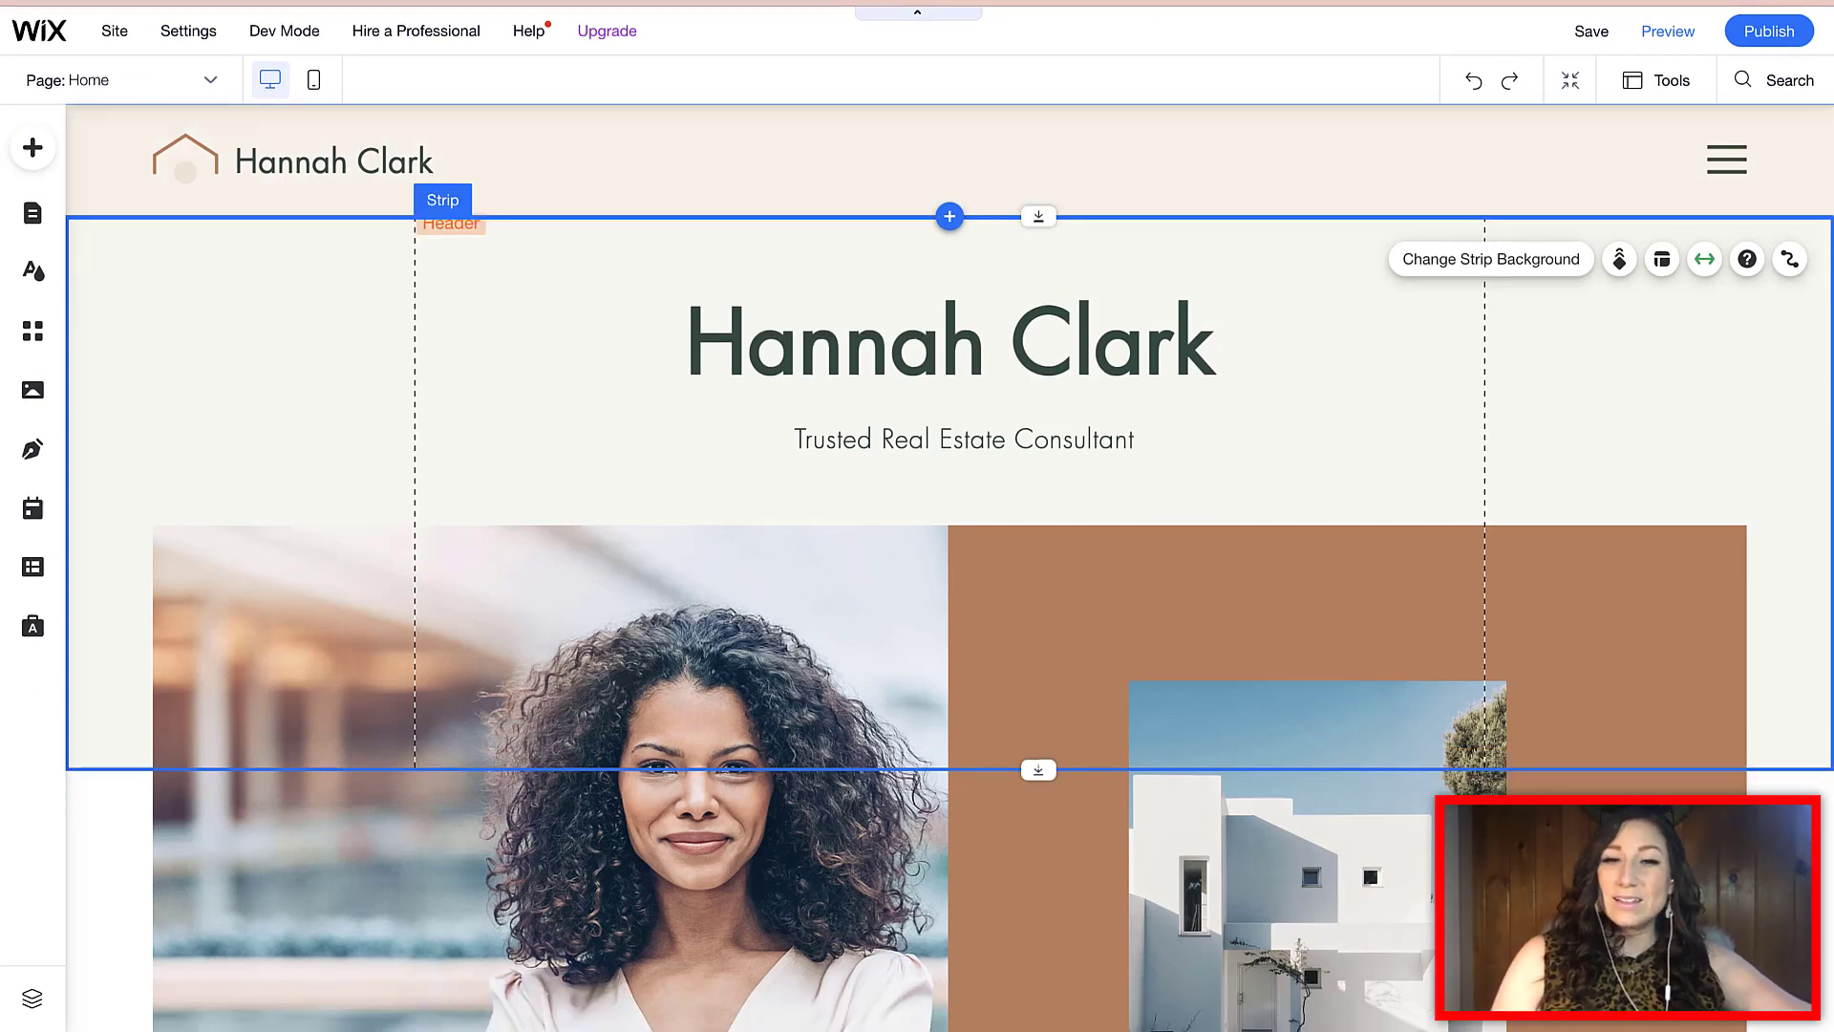
{"action": "double_click", "coordinate": [1050, 434]}
{"action": "left_click", "coordinate": [844, 439]}
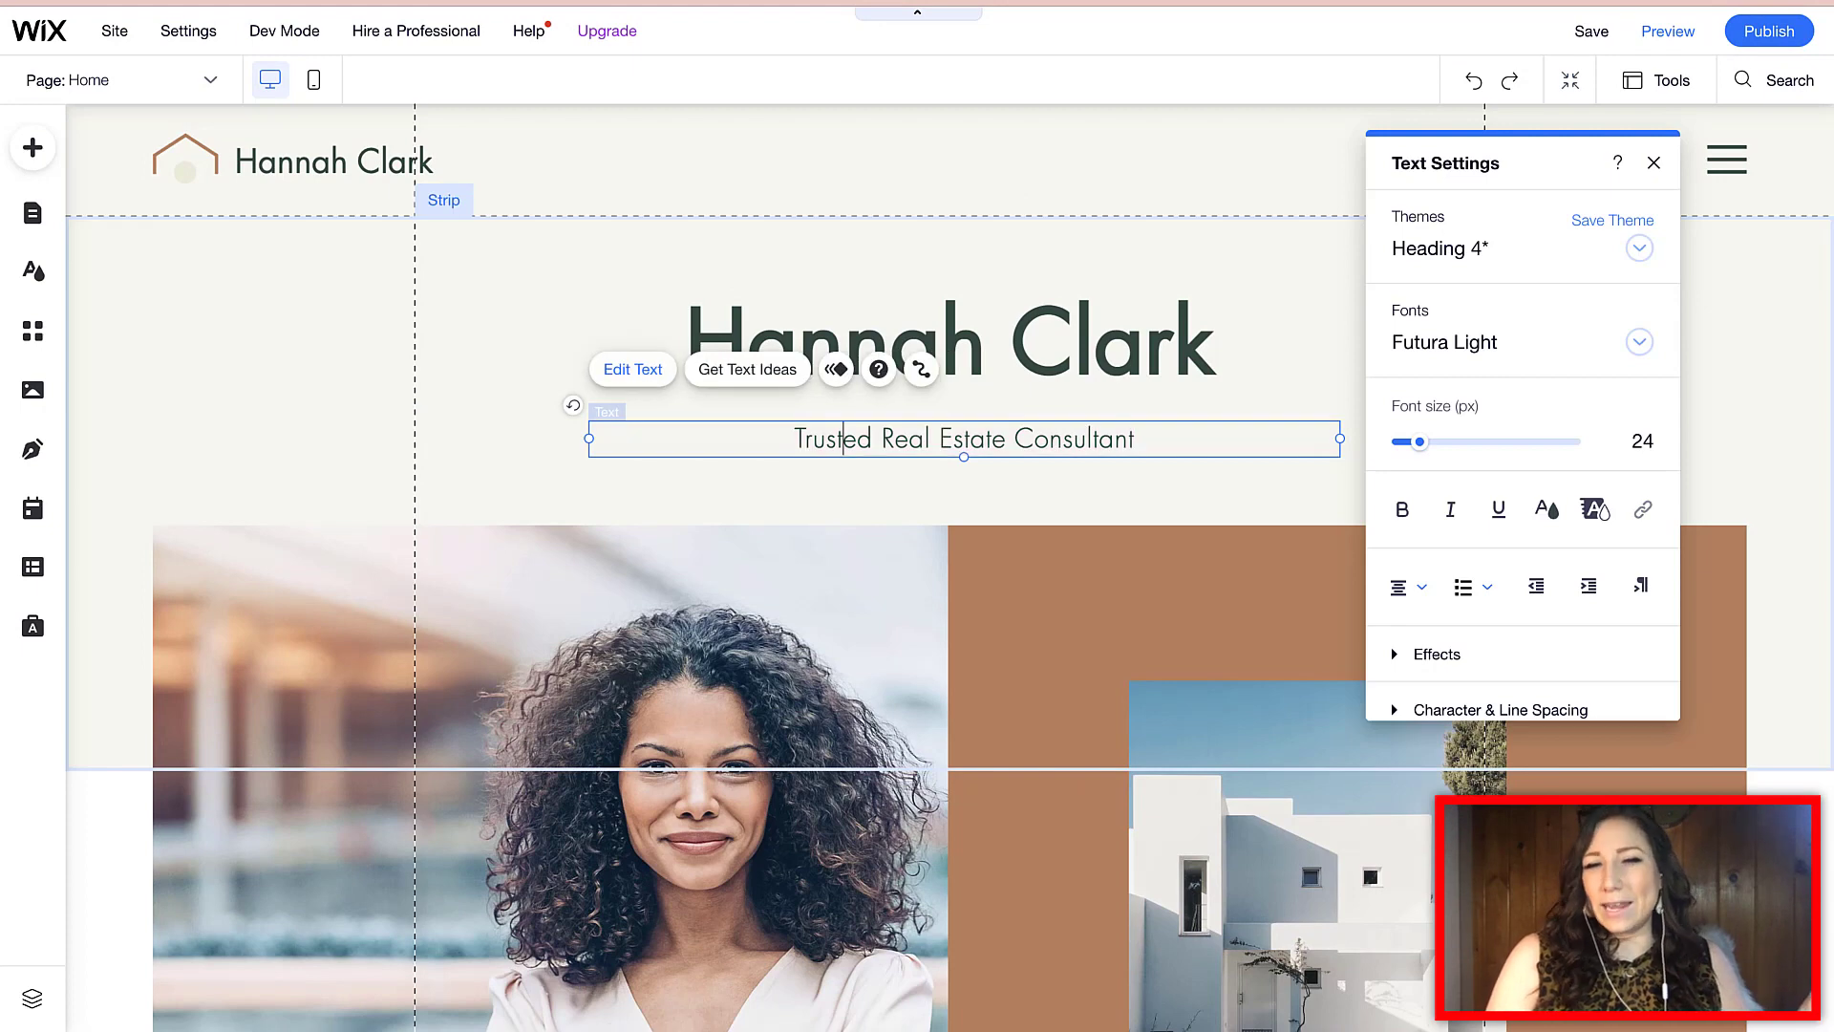
{"action": "left_click_drag", "start_coordinate": [873, 438], "coordinate": [795, 439]}
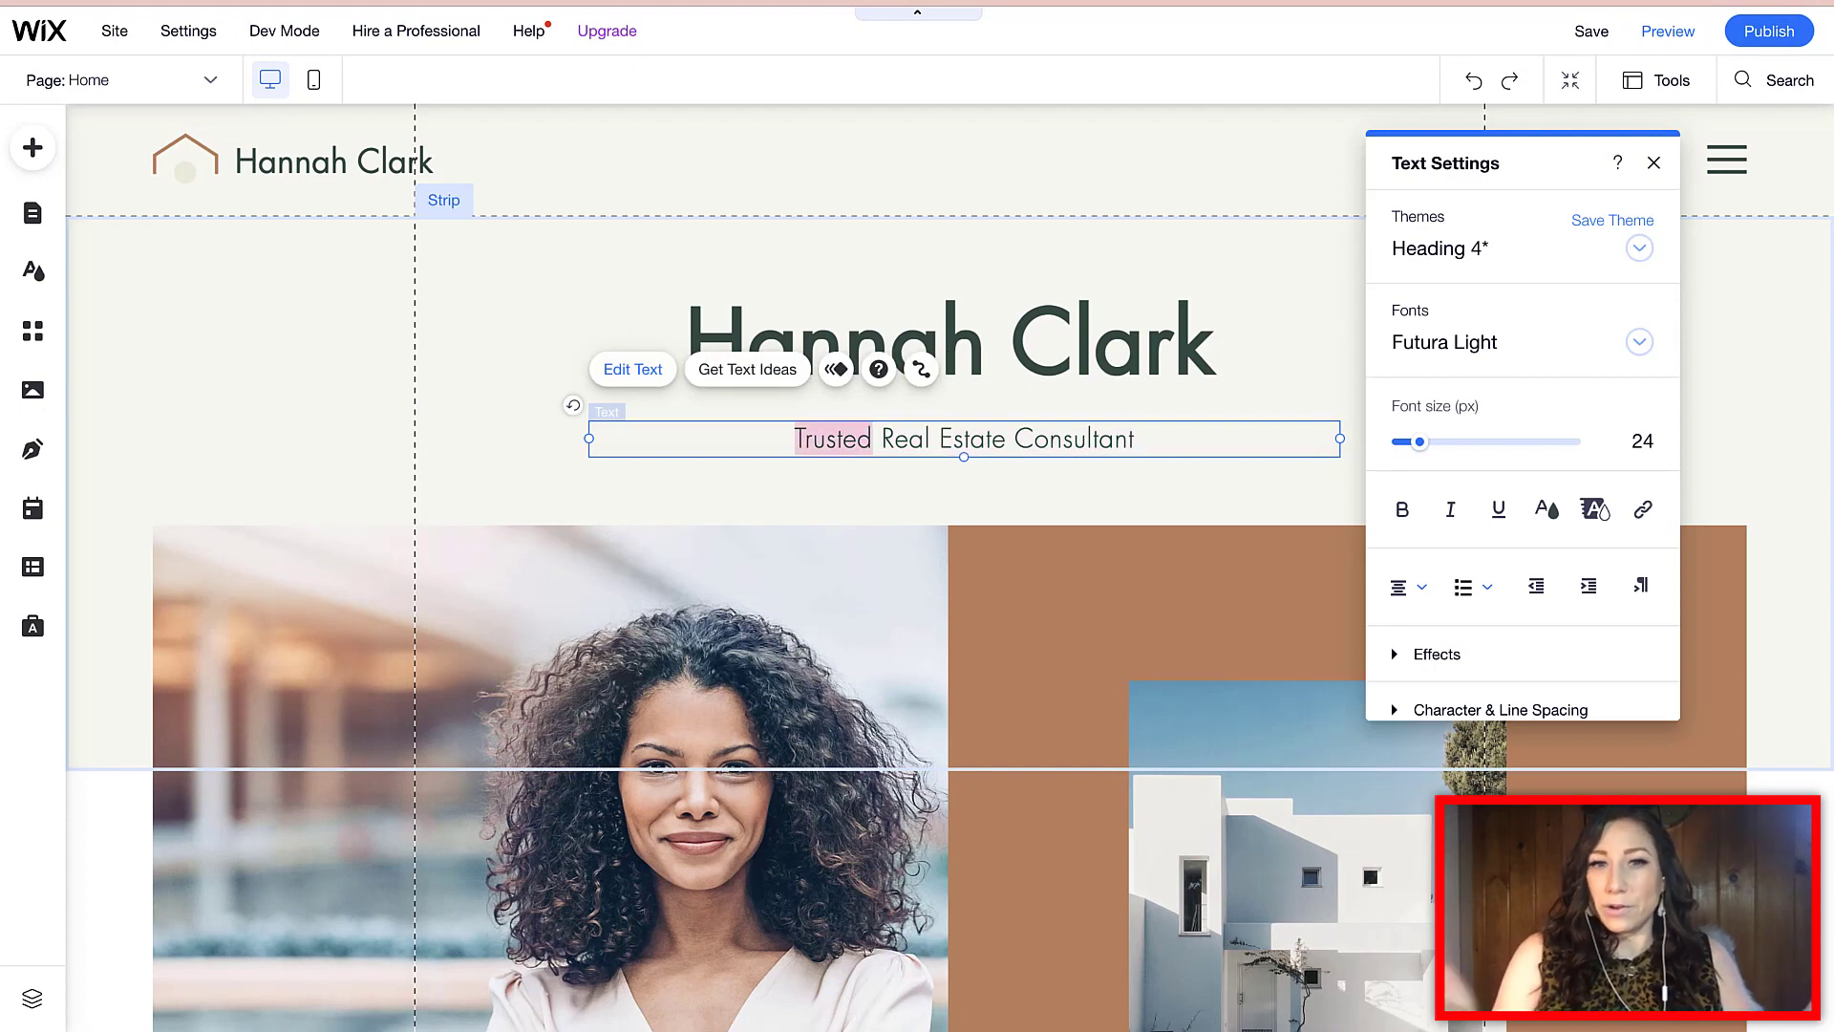
{"action": "key", "text": "BackSpace"}
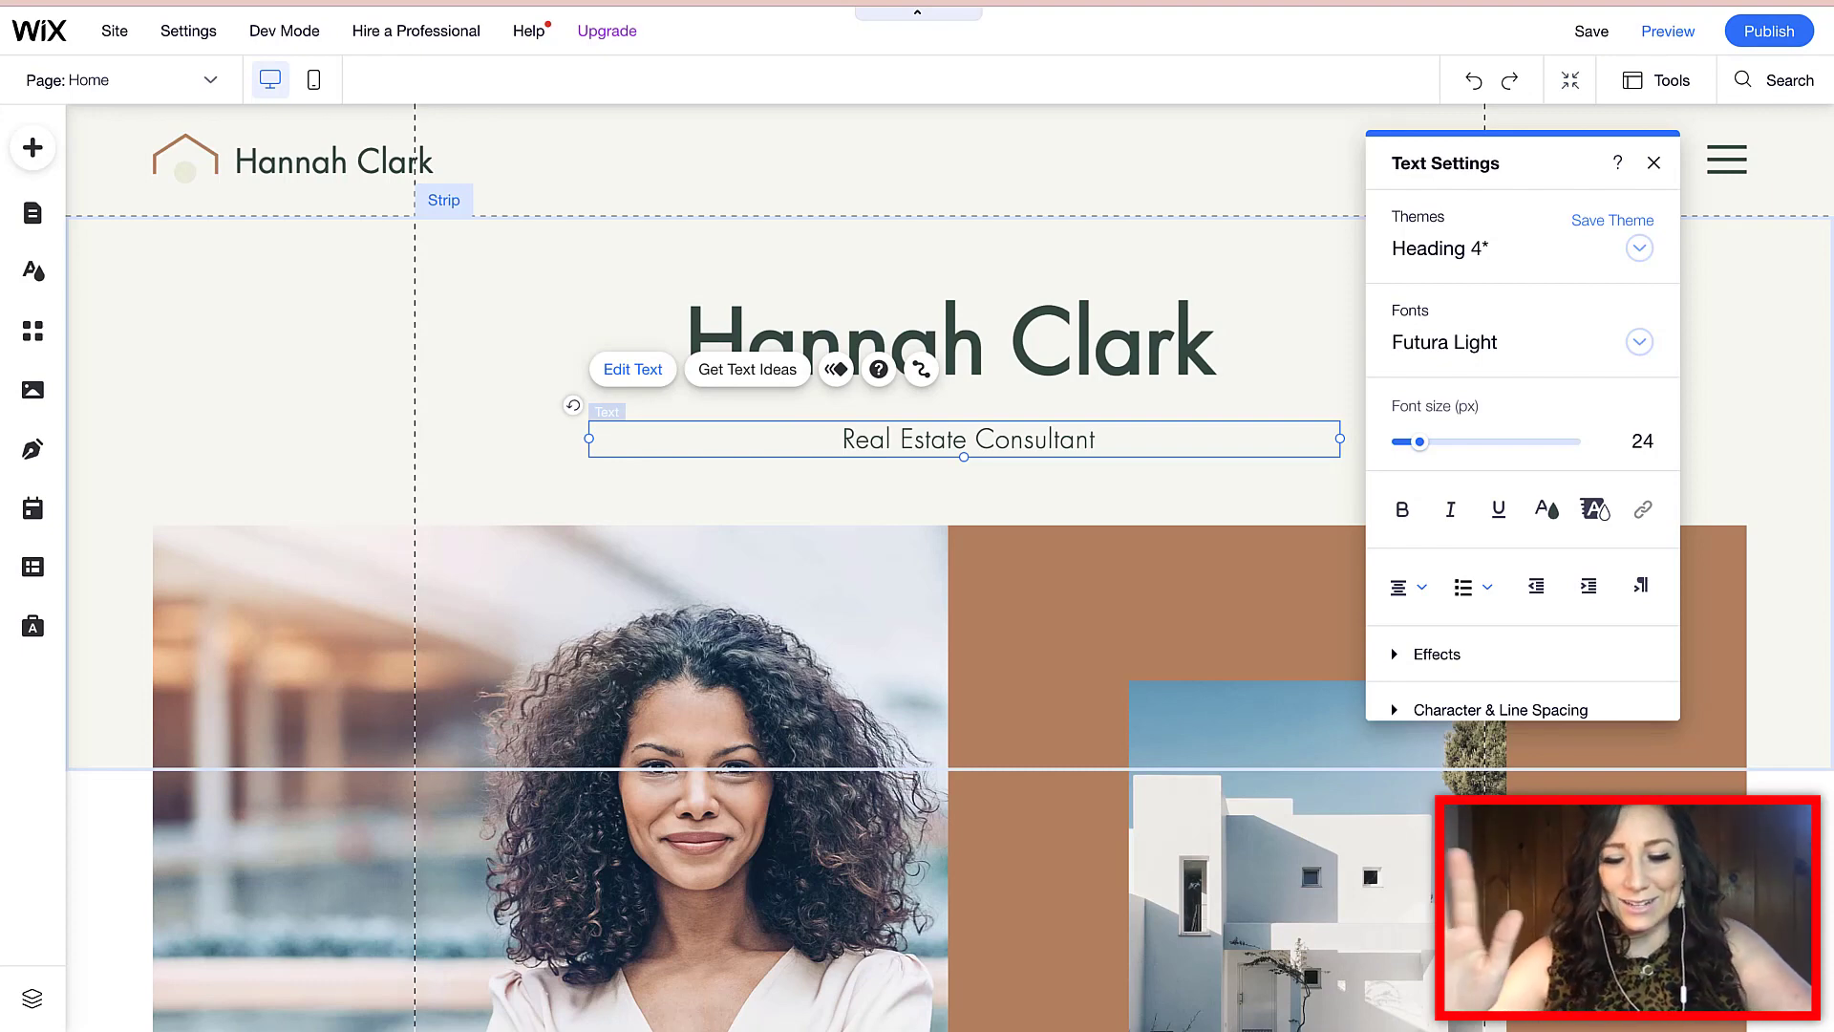
{"action": "type", "text": "Luxury"}
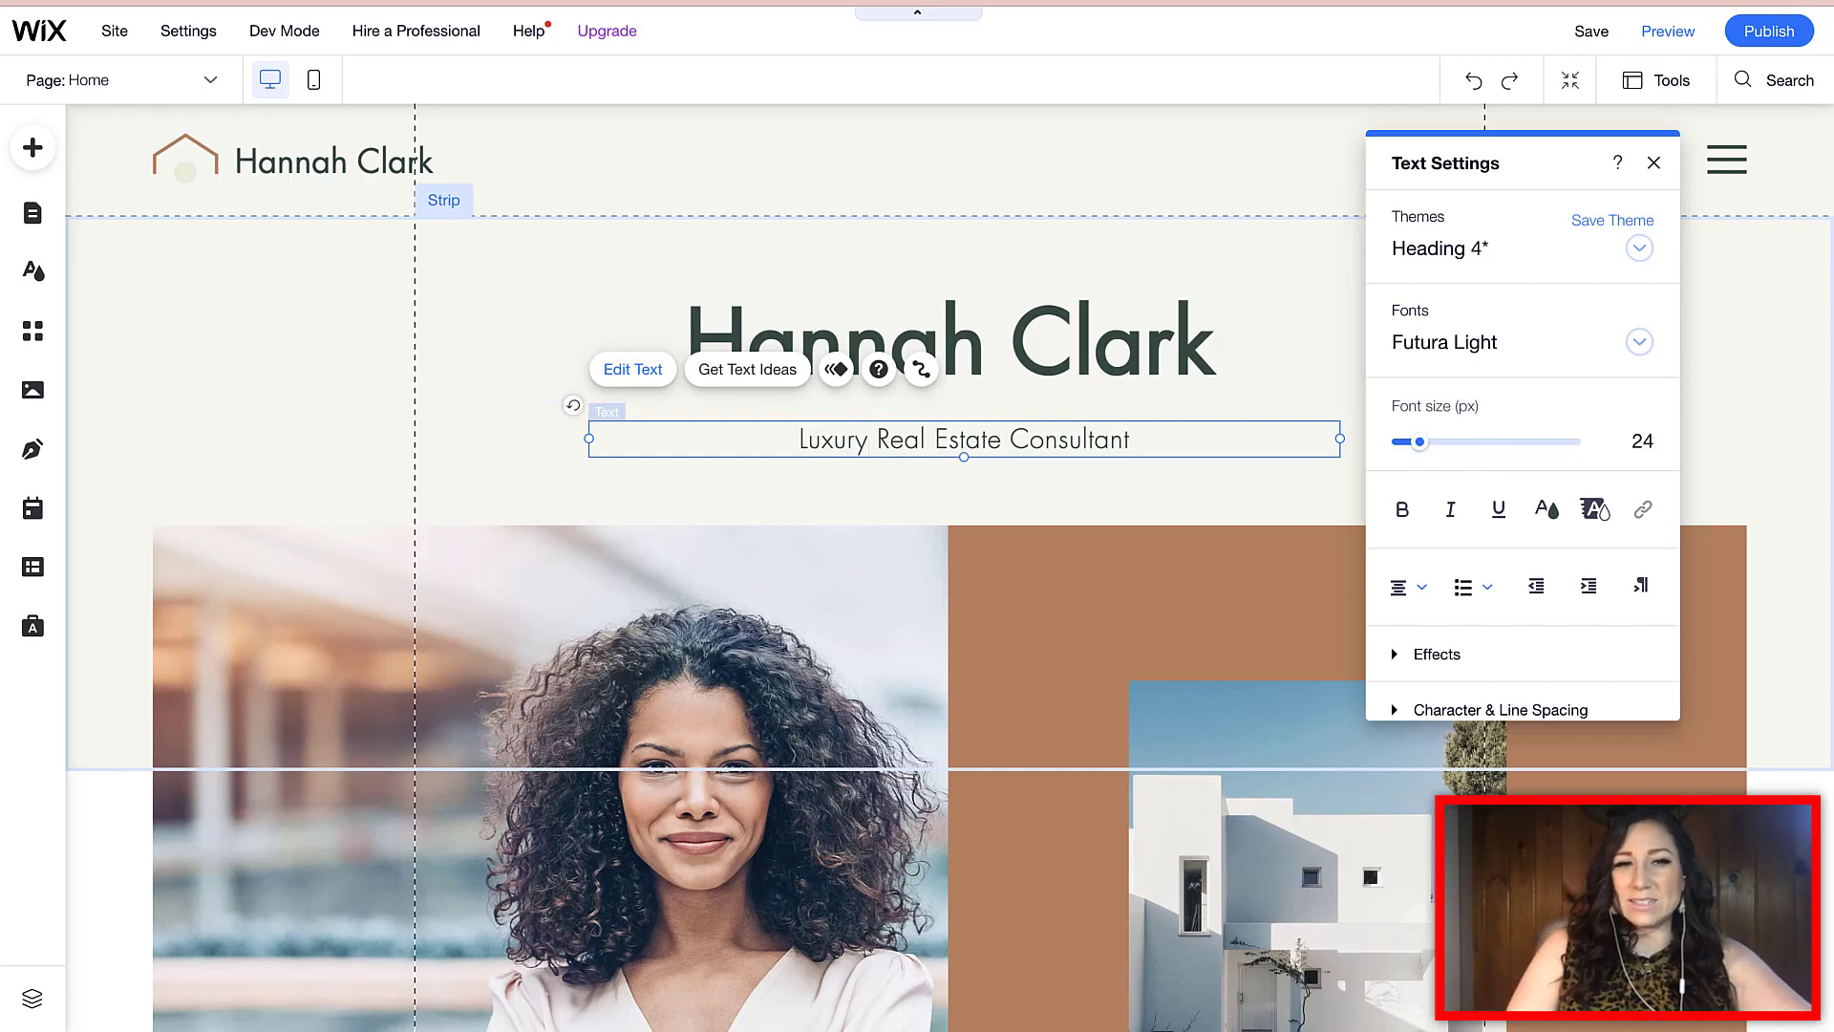
{"action": "left_click", "coordinate": [382, 406]}
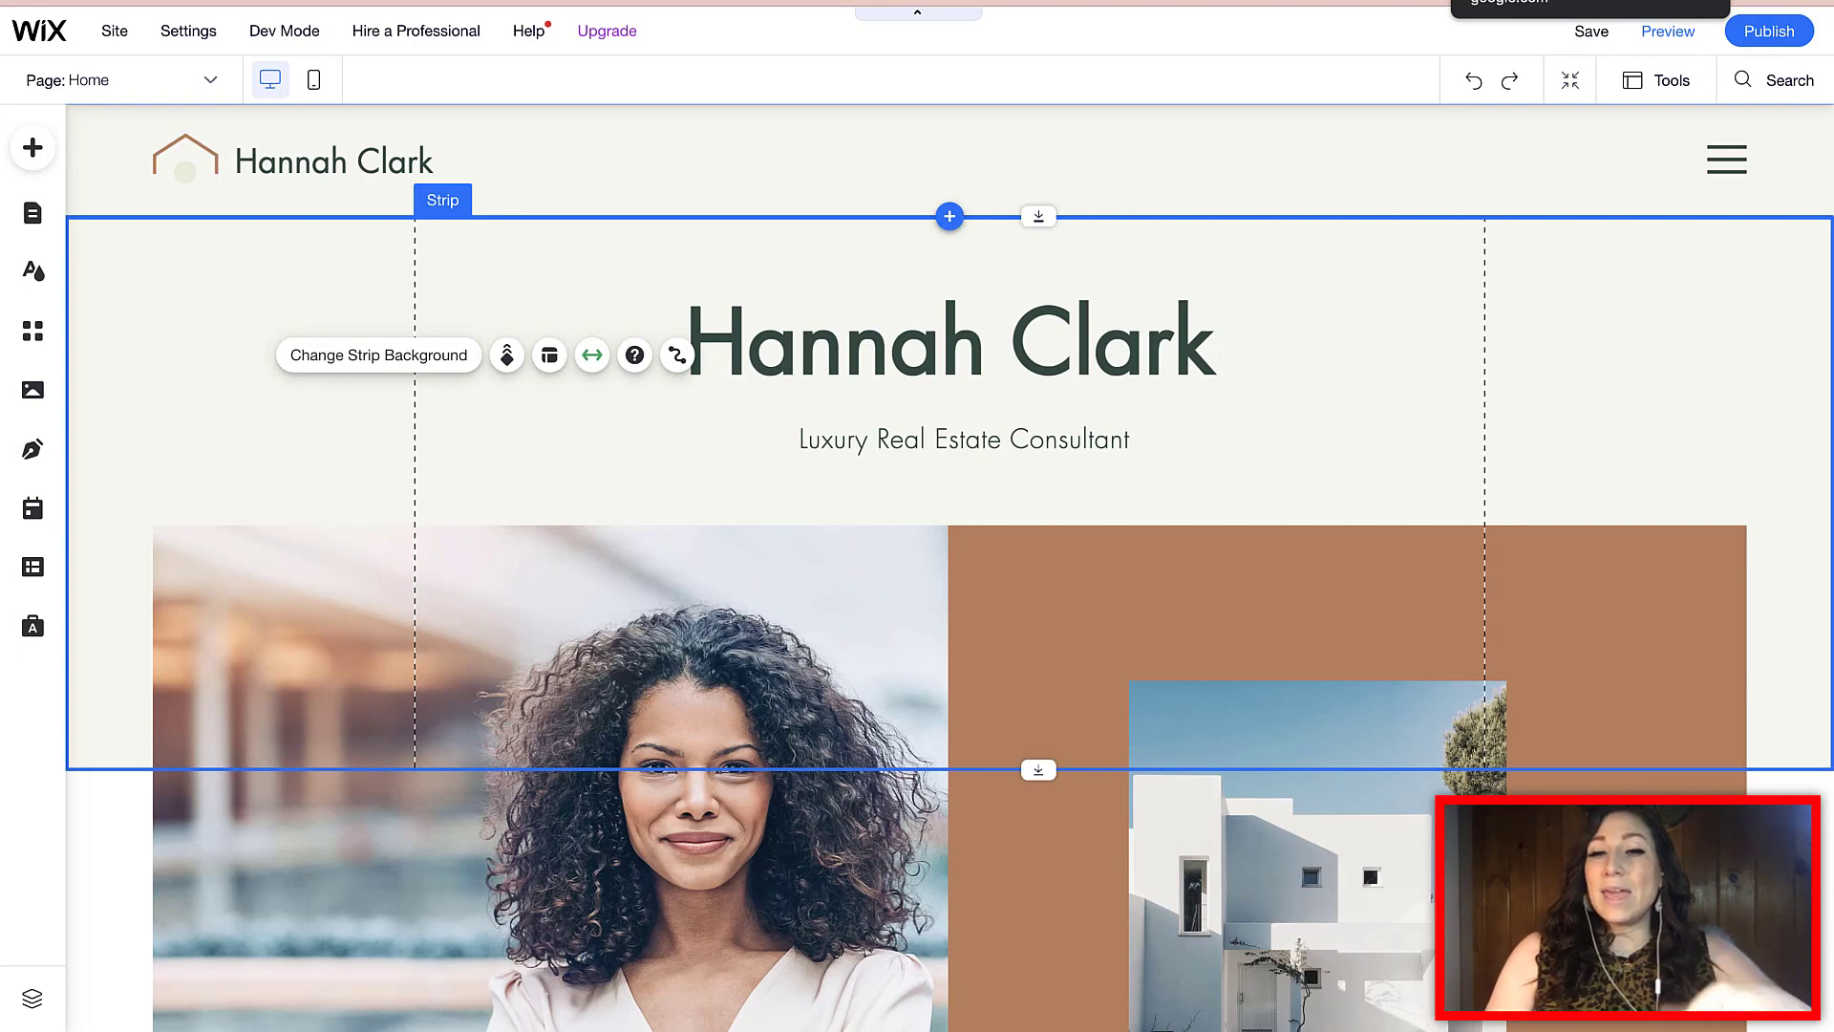
Insert 'Commercial' before 'Real' and add 'Miami Beach, FL' on a second subtitle line
{"action": "double_click", "coordinate": [964, 440]}
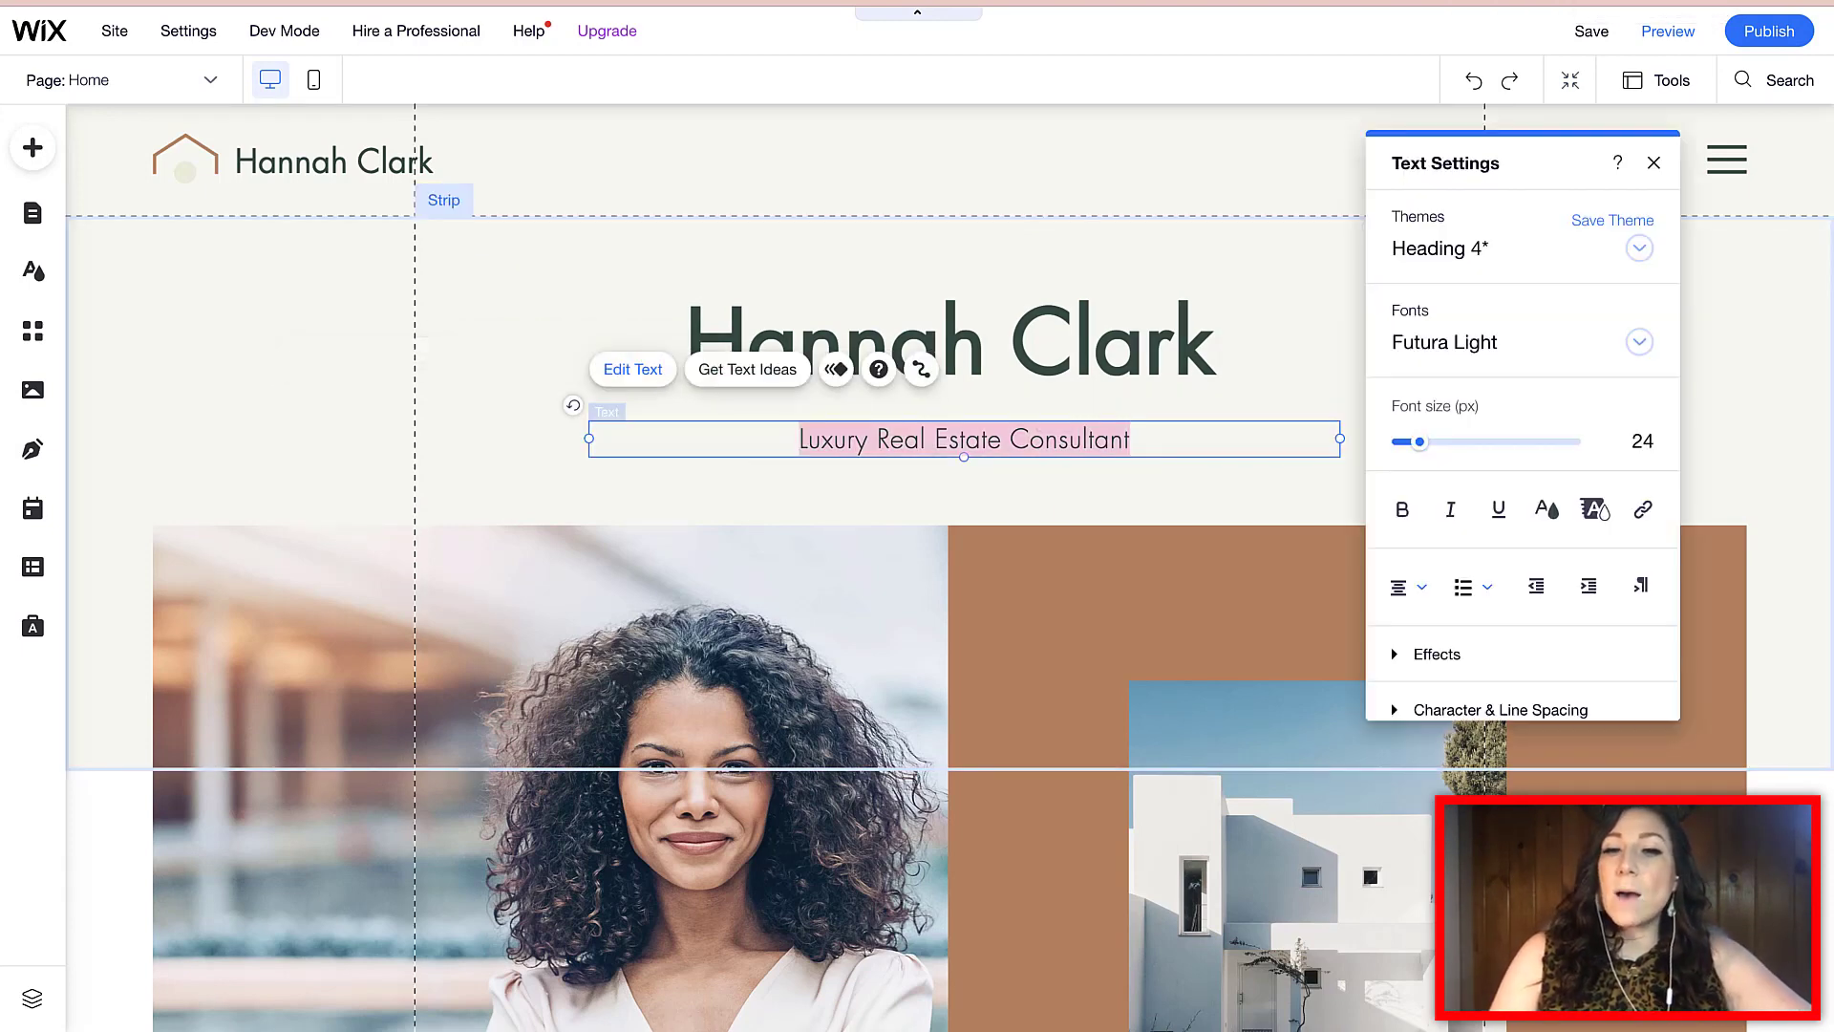
{"action": "left_click", "coordinate": [877, 439]}
{"action": "type", "text": "Commercial"}
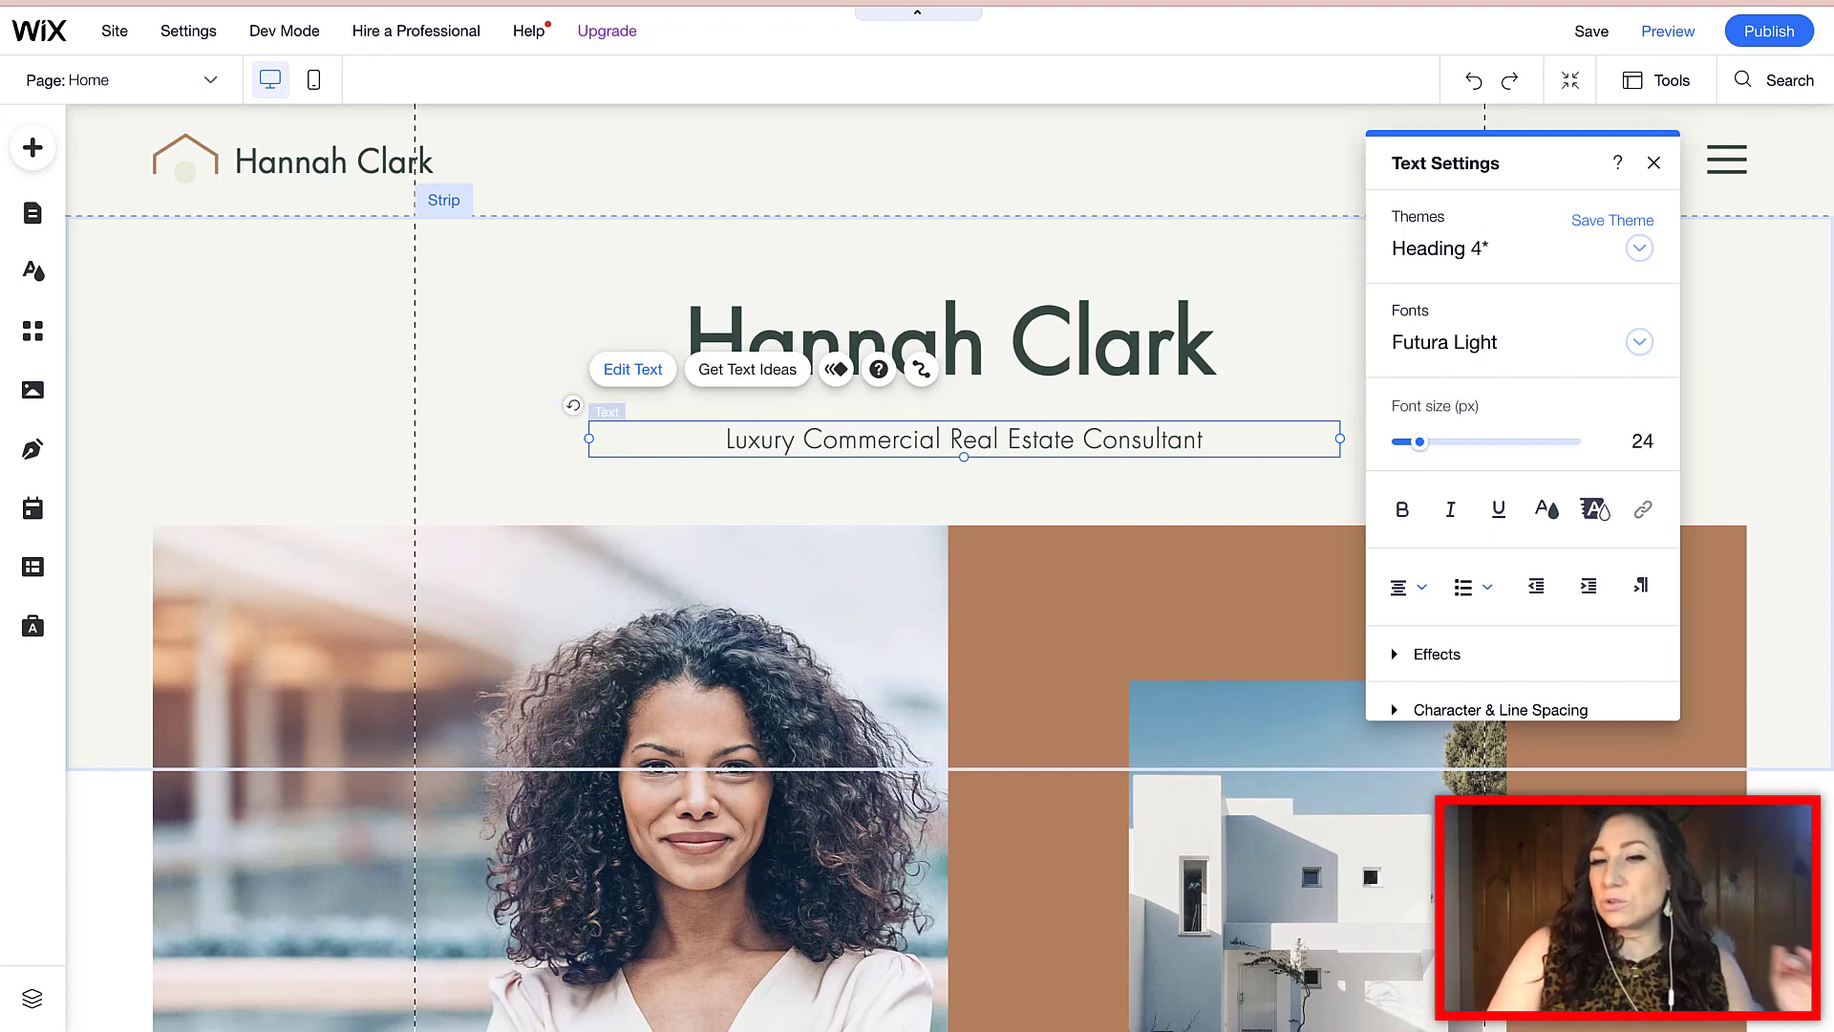
{"action": "left_click", "coordinate": [1204, 440]}
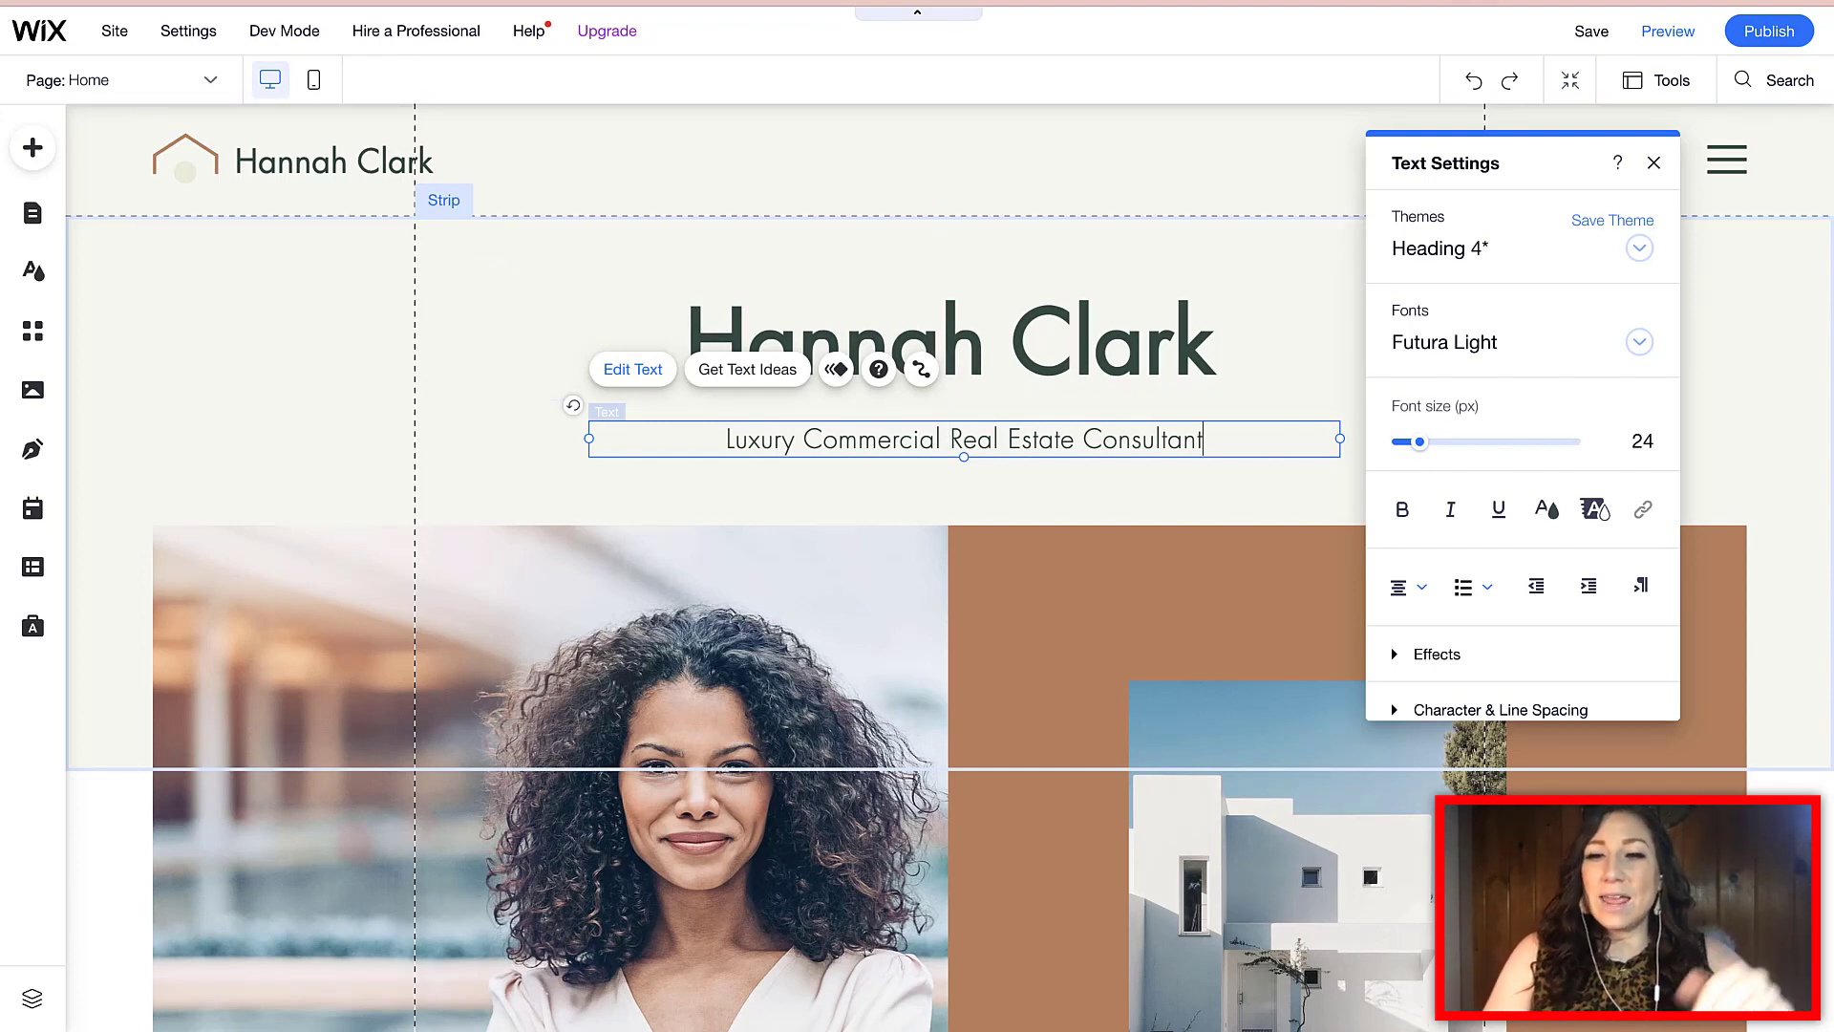
{"action": "key", "text": "Return"}
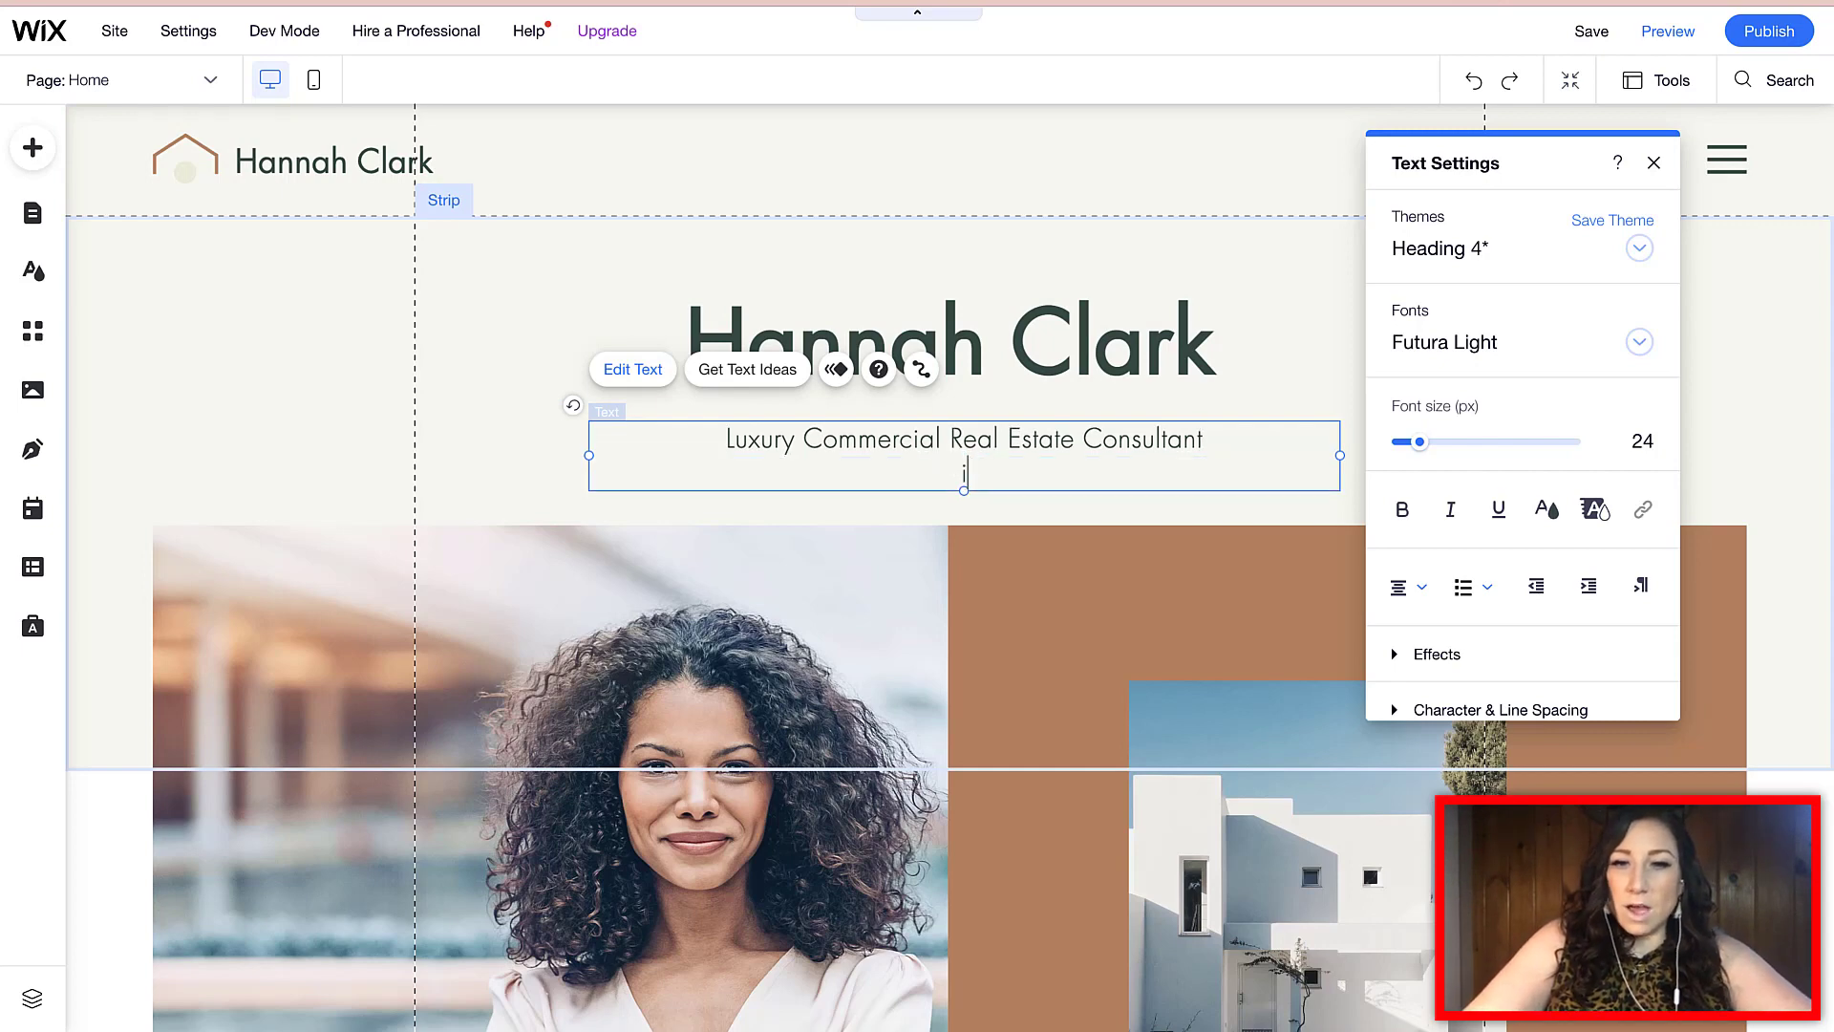
{"action": "type", "text": "Miami Beach, F"}
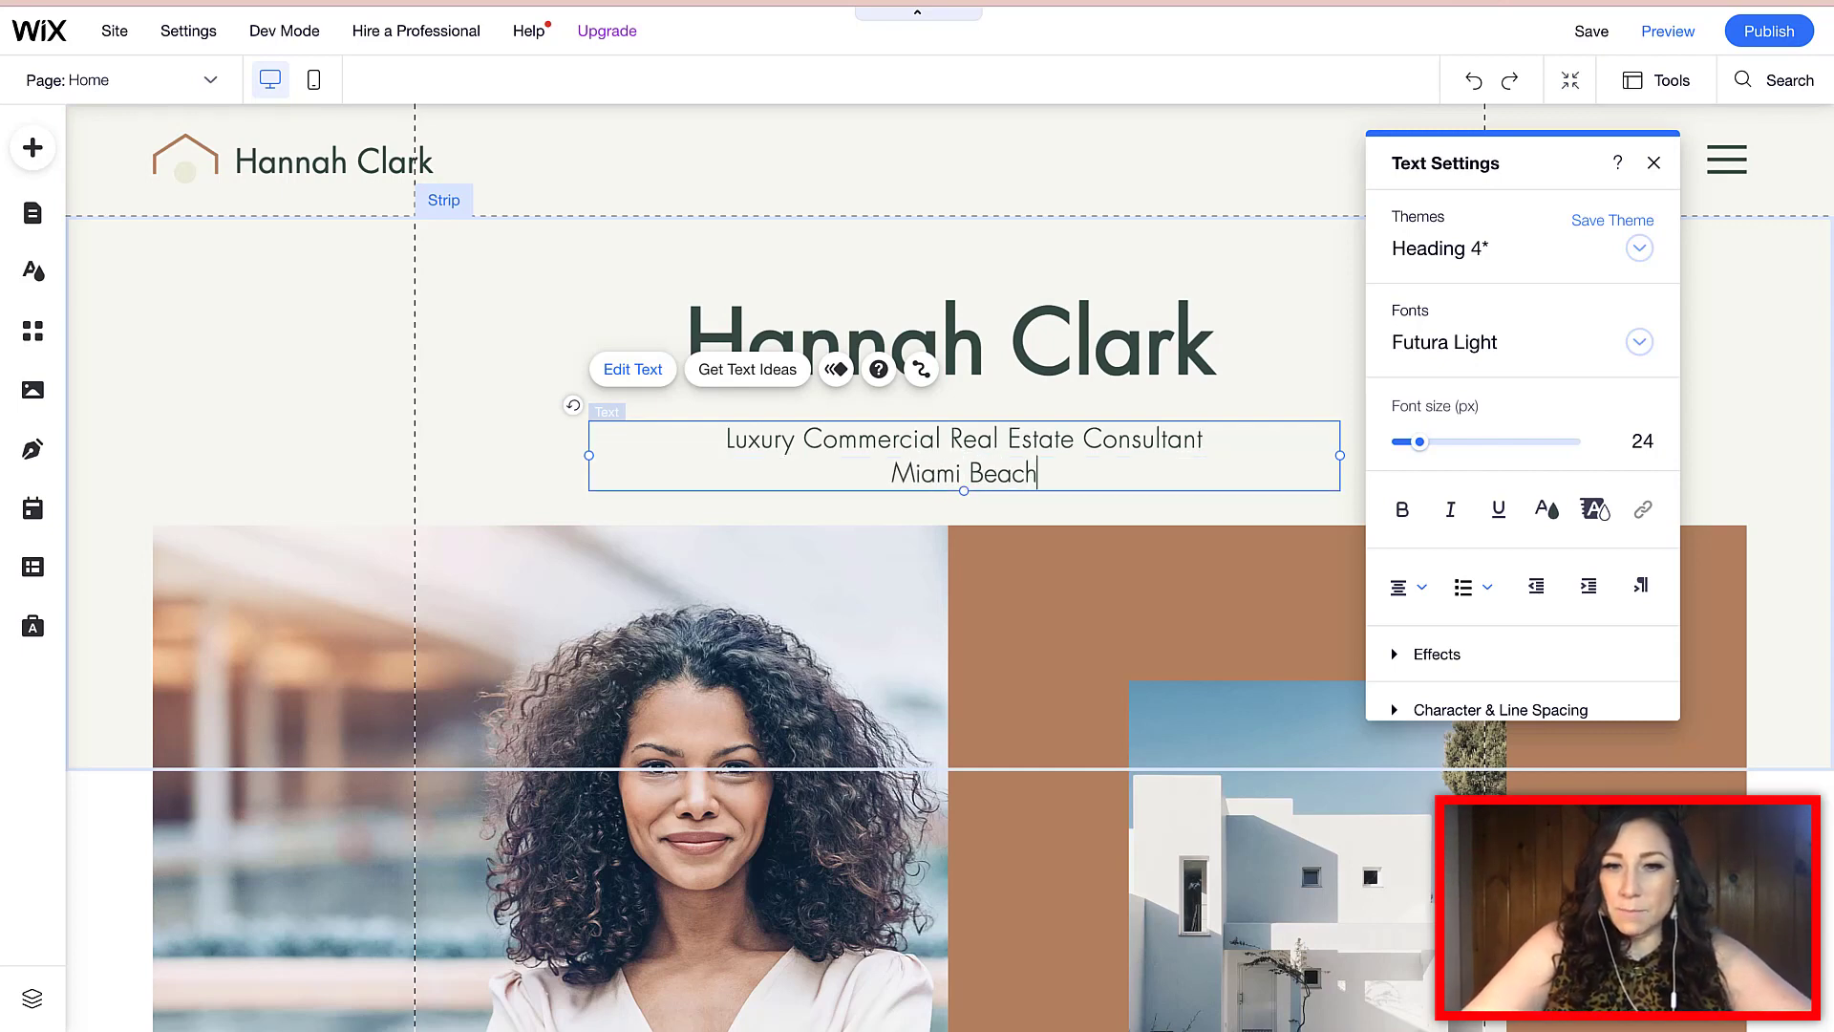
{"action": "type", "text": "L"}
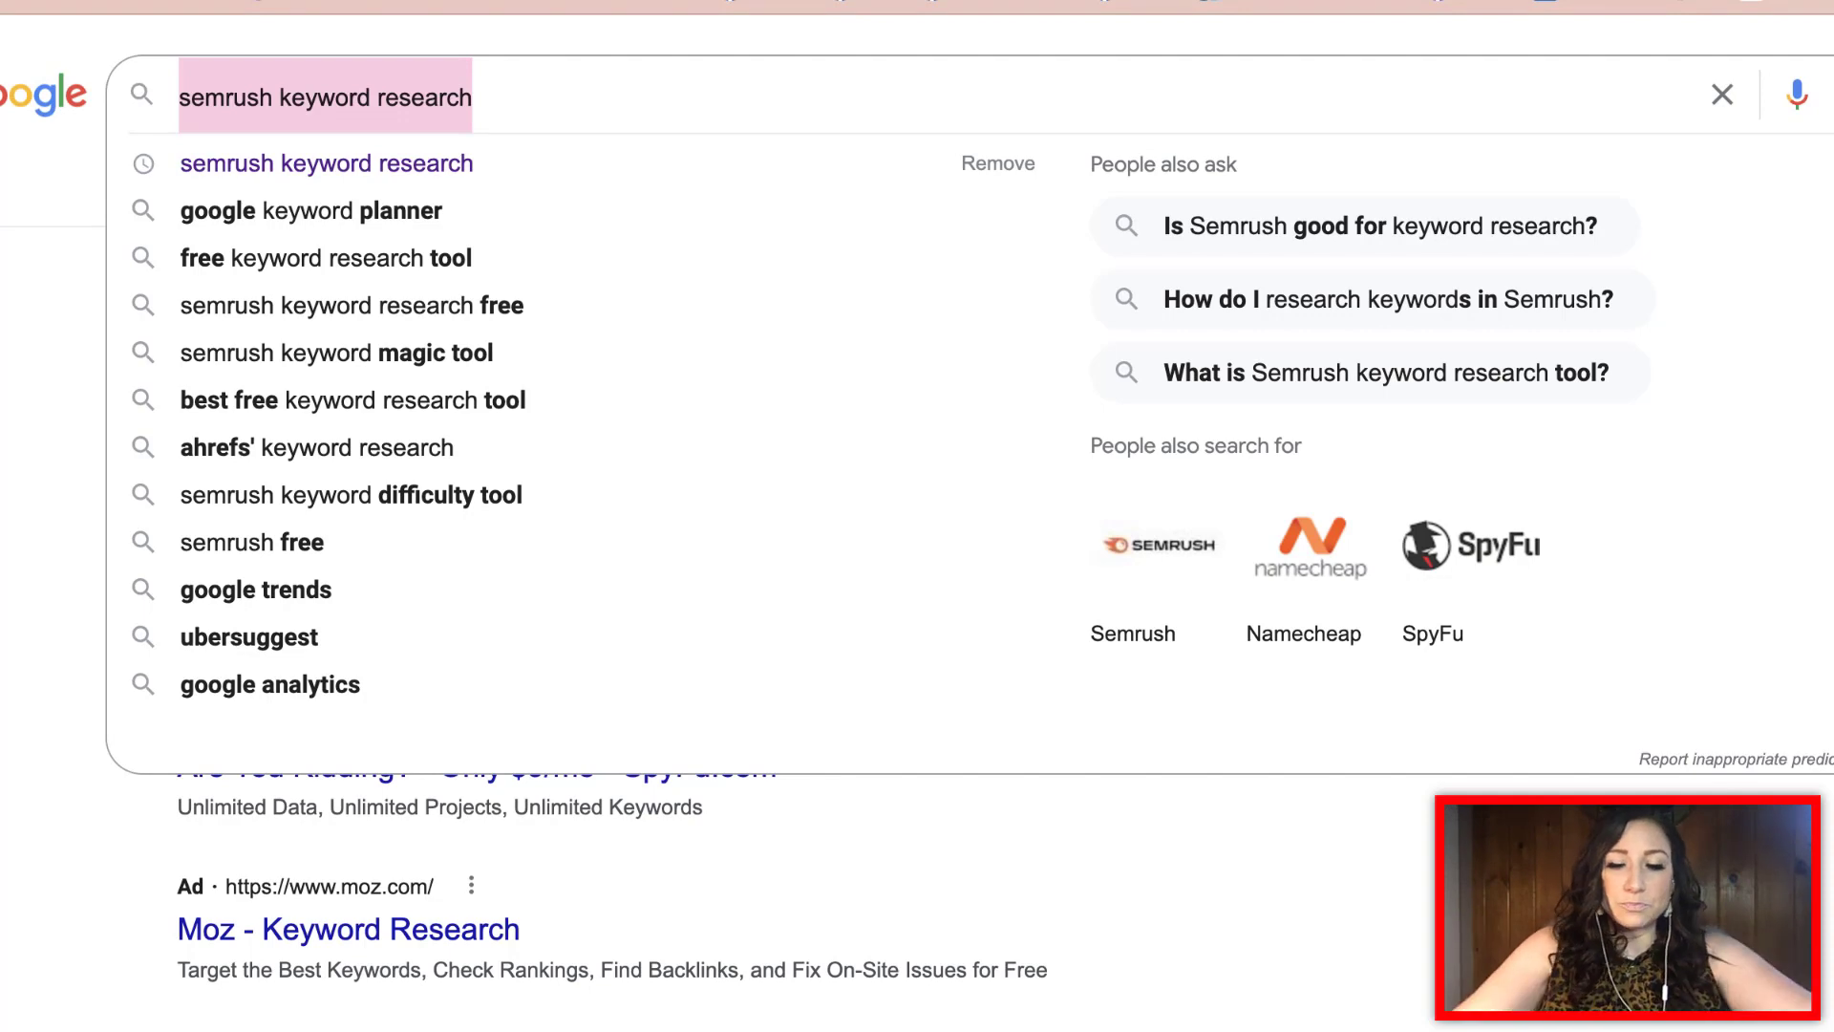
Search 'luxury real estate florida', then swap florida for miami to see the suggestions
{"action": "type", "text": "l"}
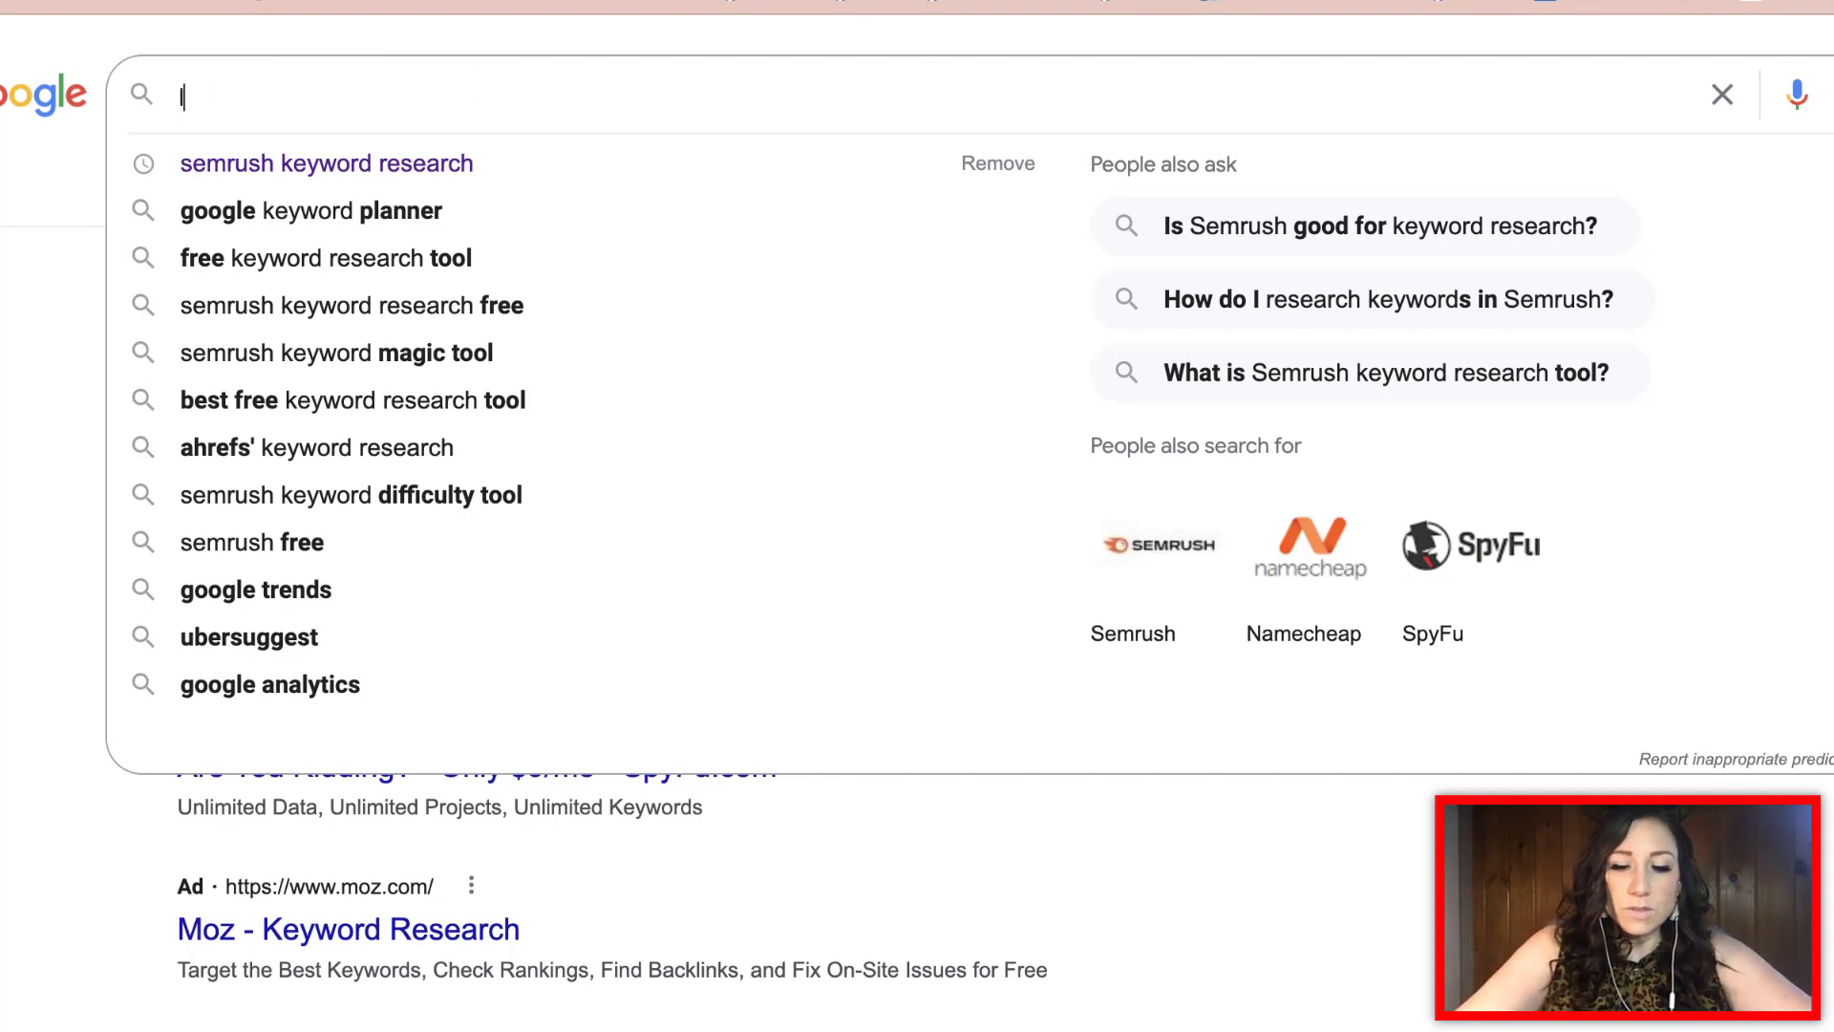
{"action": "type", "text": "uxury real estate"}
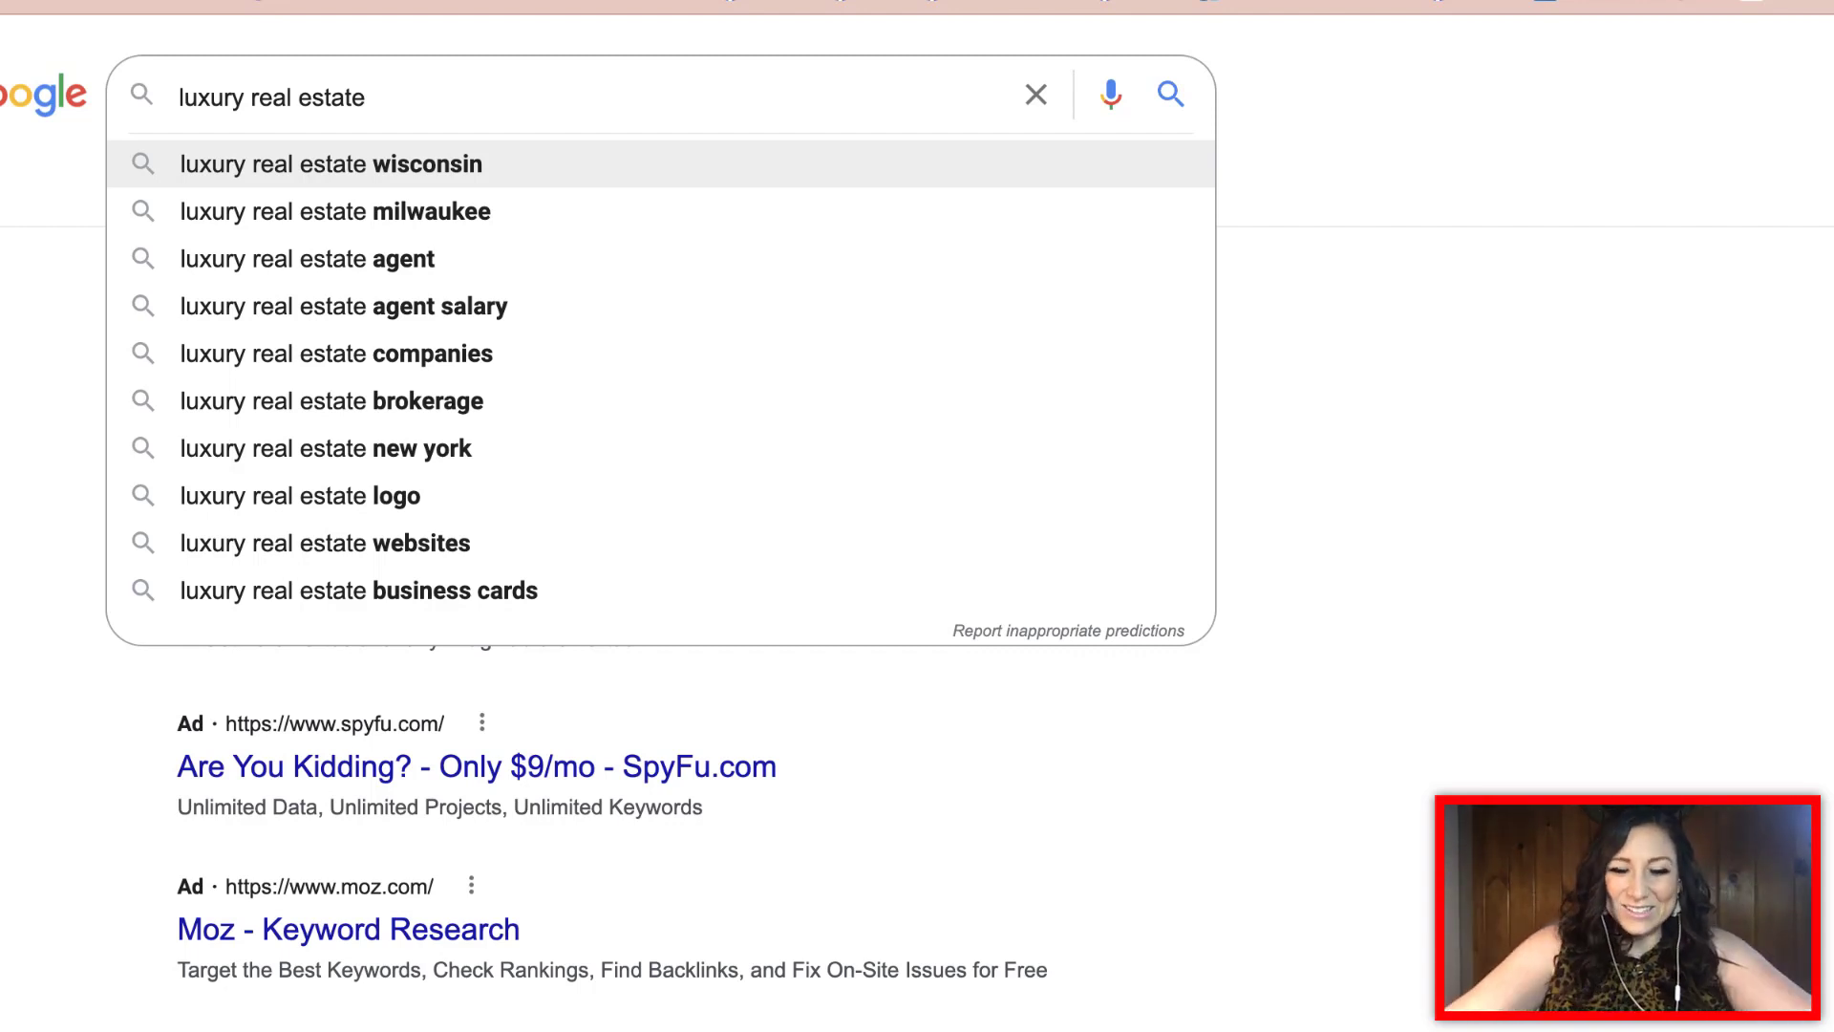
{"action": "type", "text": "florida"}
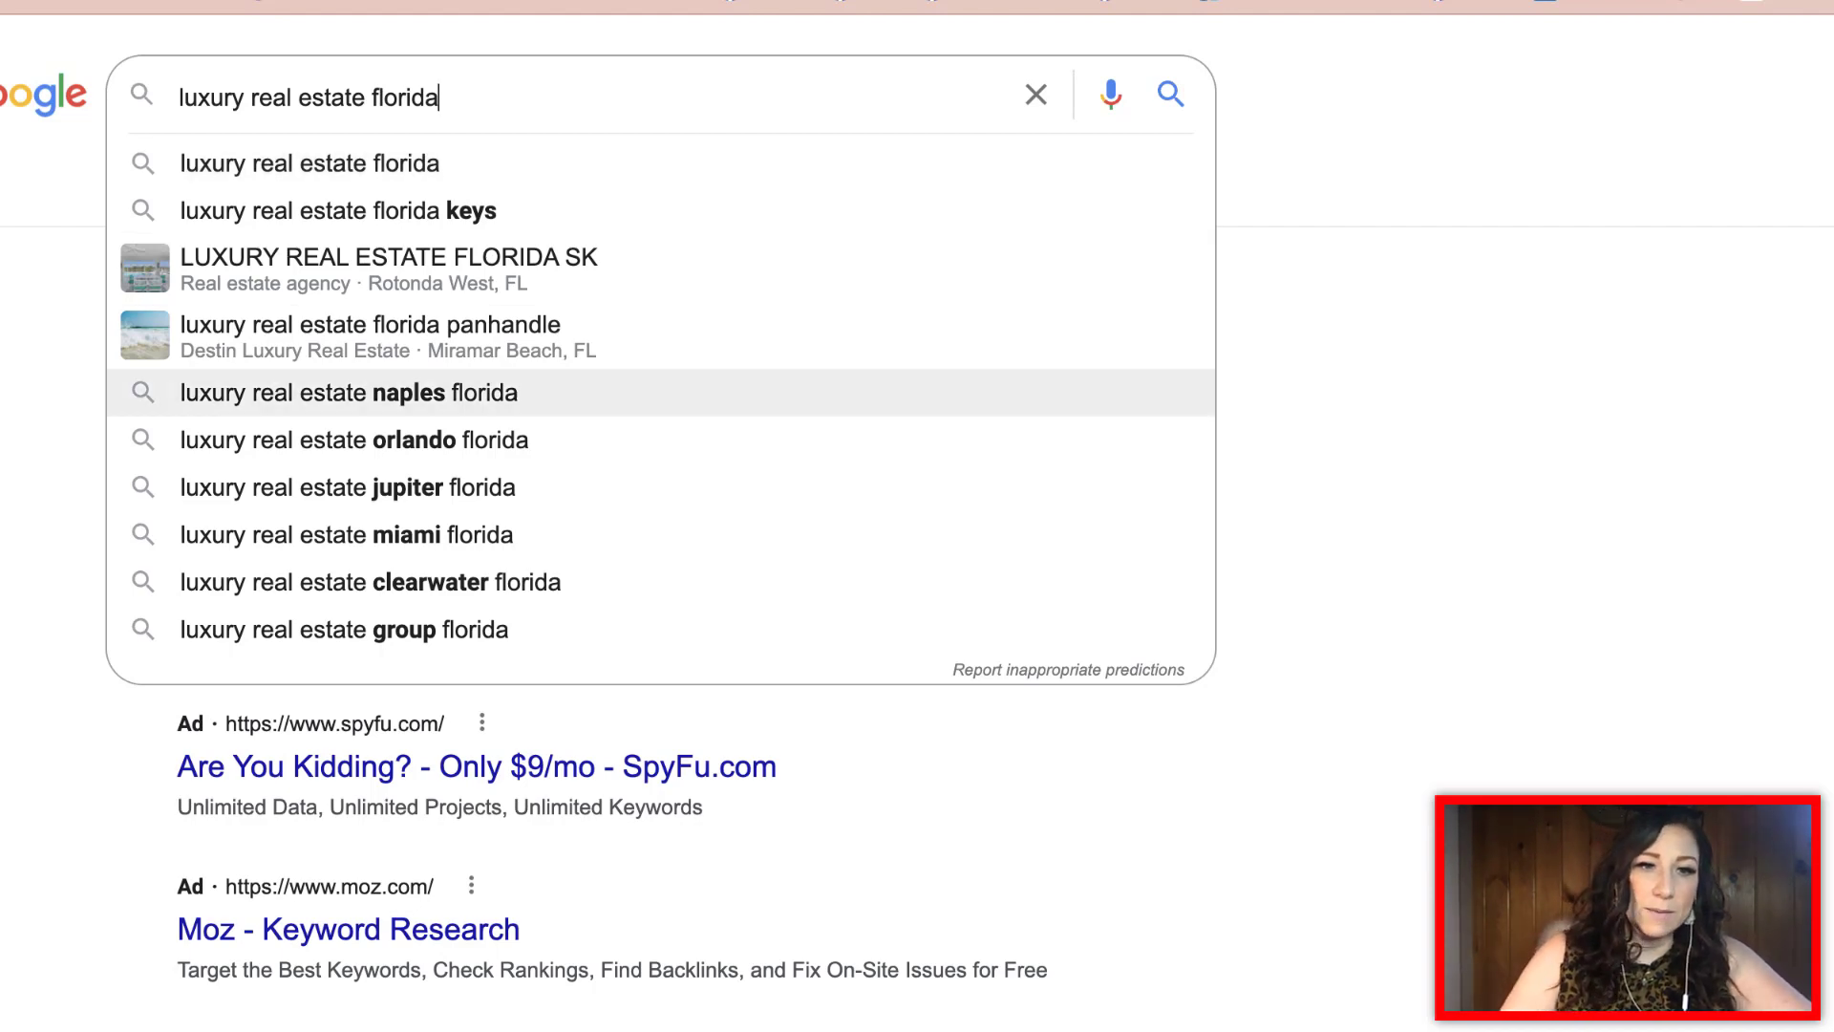
{"action": "key", "text": "BackSpace"}
{"action": "key", "text": "BackSpace"}
{"action": "key", "text": "BackSpace"}
{"action": "key", "text": "BackSpace"}
{"action": "key", "text": "BackSpace"}
{"action": "key", "text": "BackSpace"}
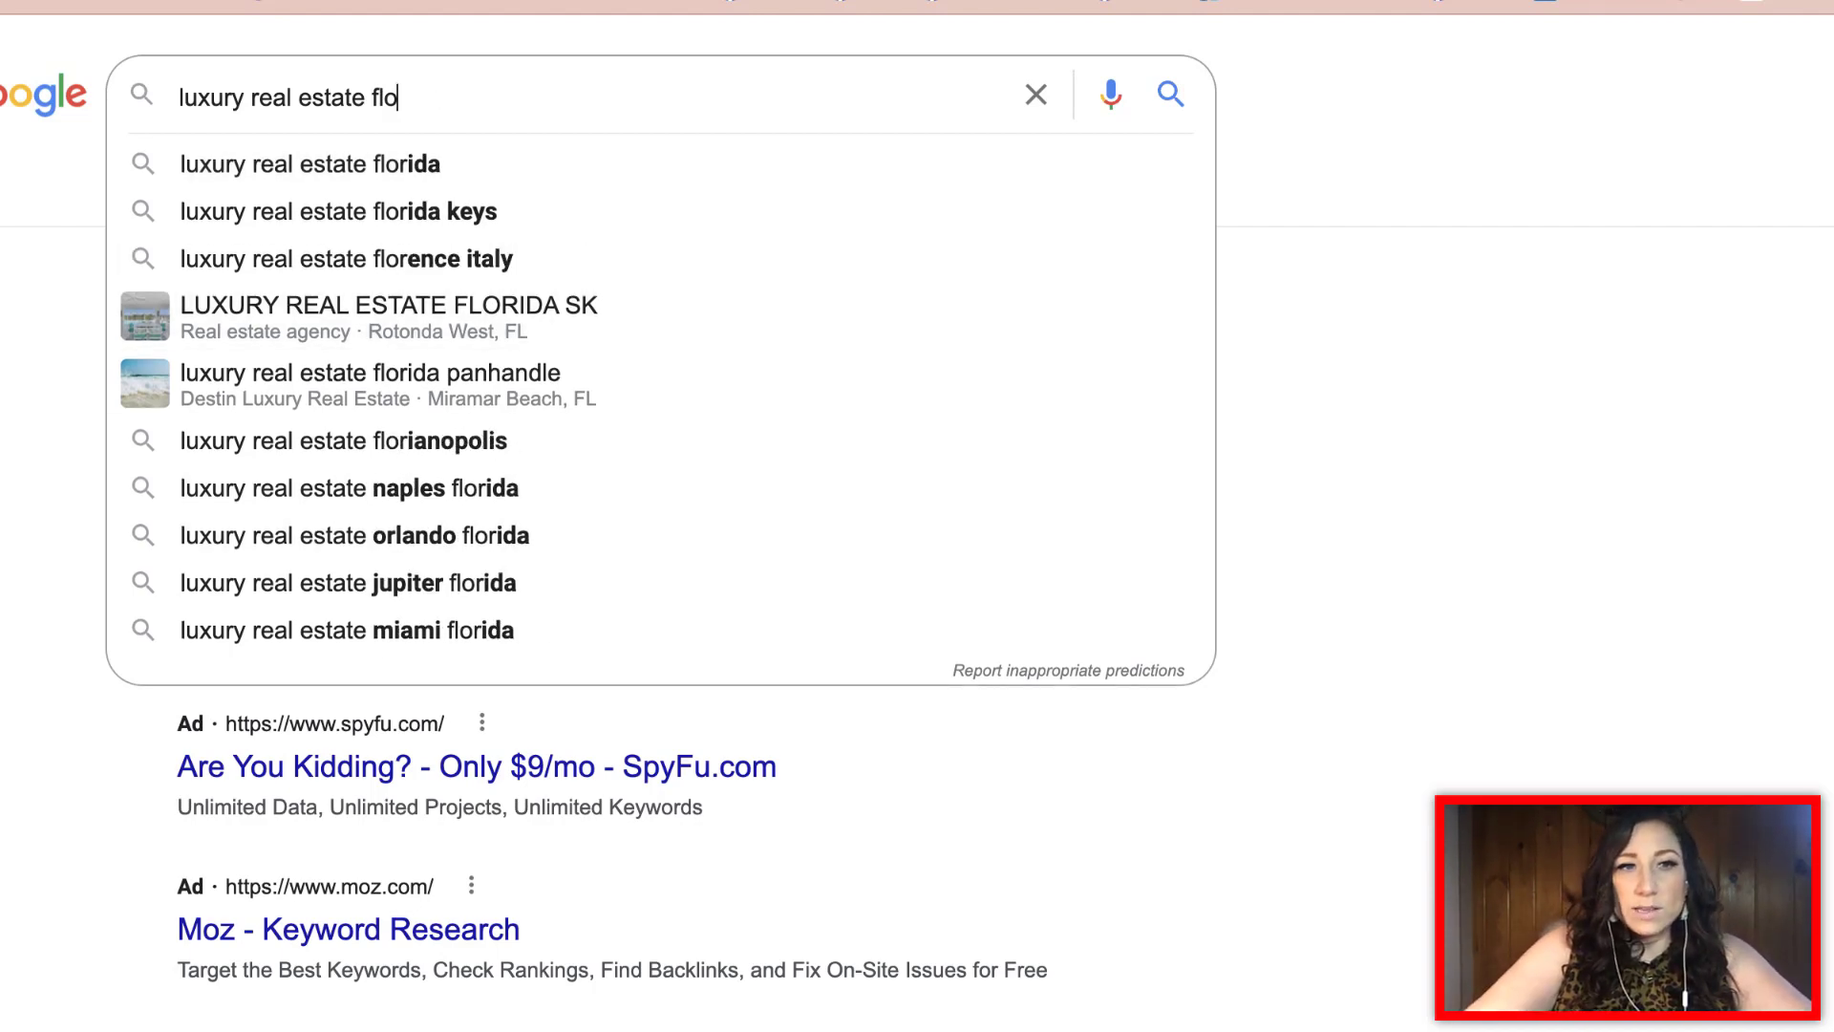
{"action": "key", "text": "BackSpace"}
{"action": "type", "text": "miami"}
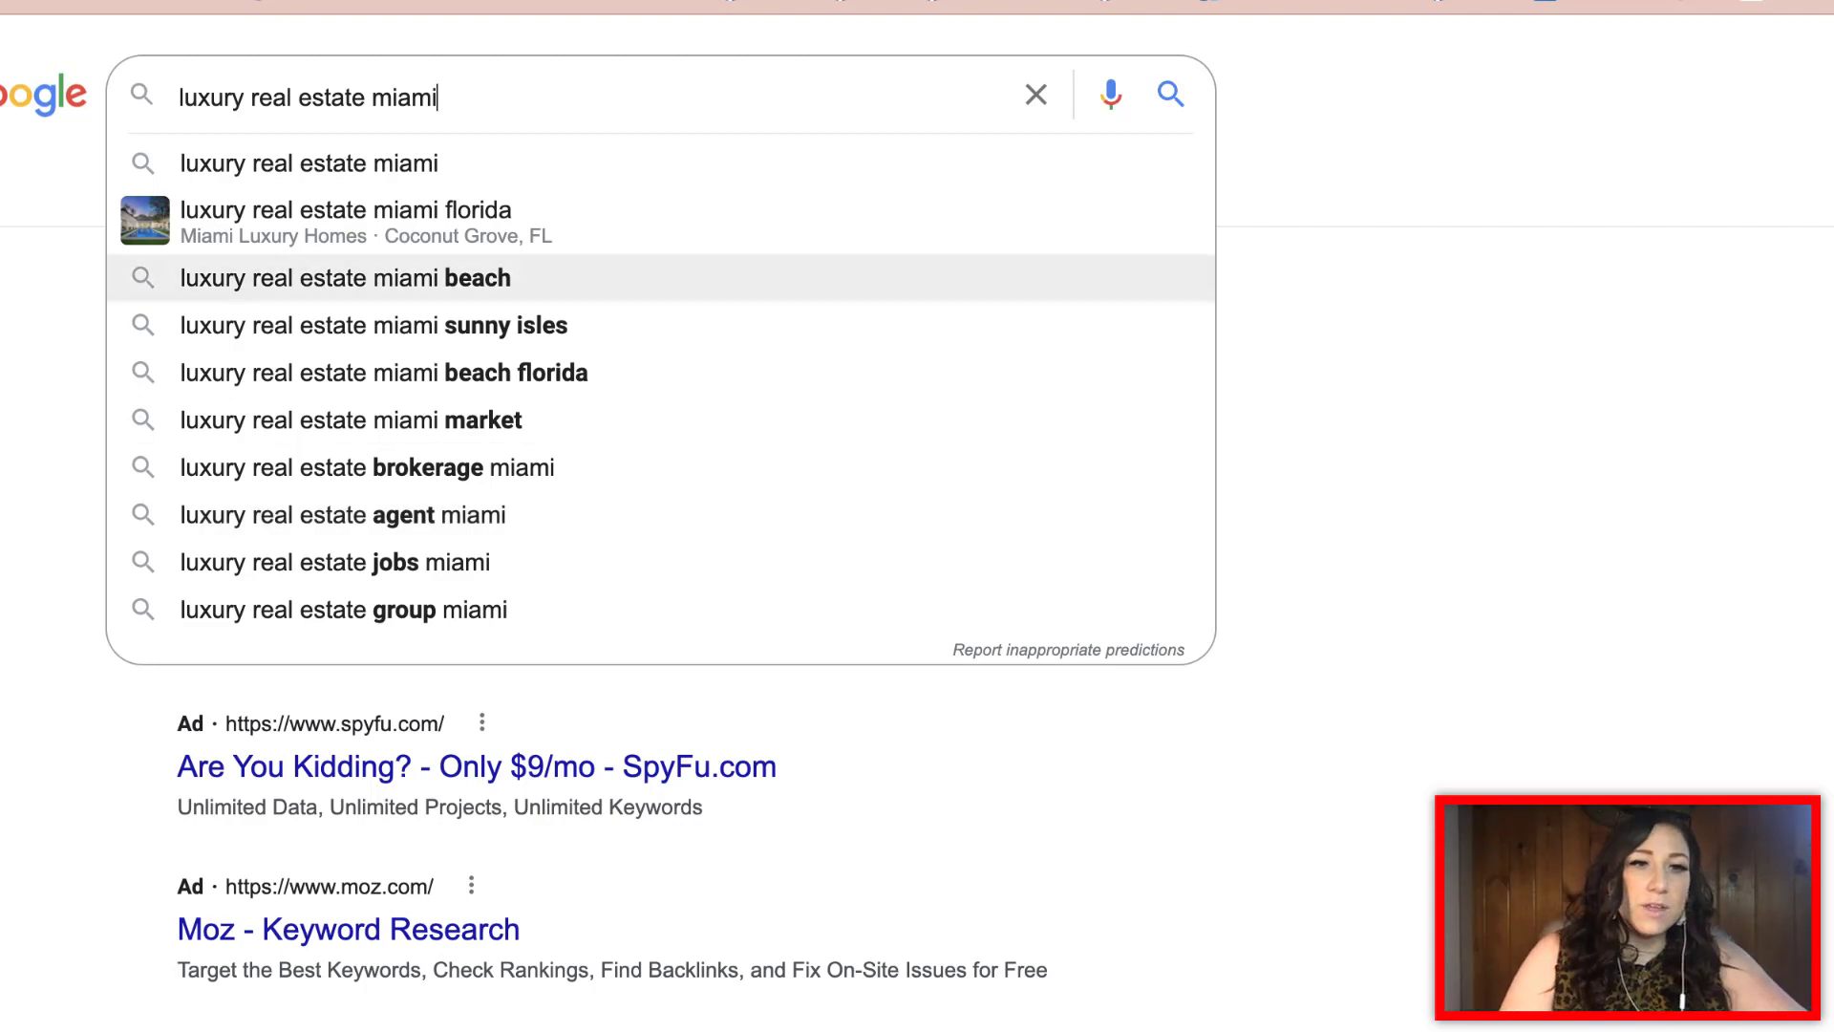
Replace 'miami' with 'agent miami' so the query reads 'luxury real estate agent miami'
{"action": "key", "text": "BackSpace"}
{"action": "key", "text": "BackSpace"}
{"action": "key", "text": "BackSpace"}
{"action": "key", "text": "BackSpace"}
{"action": "key", "text": "BackSpace"}
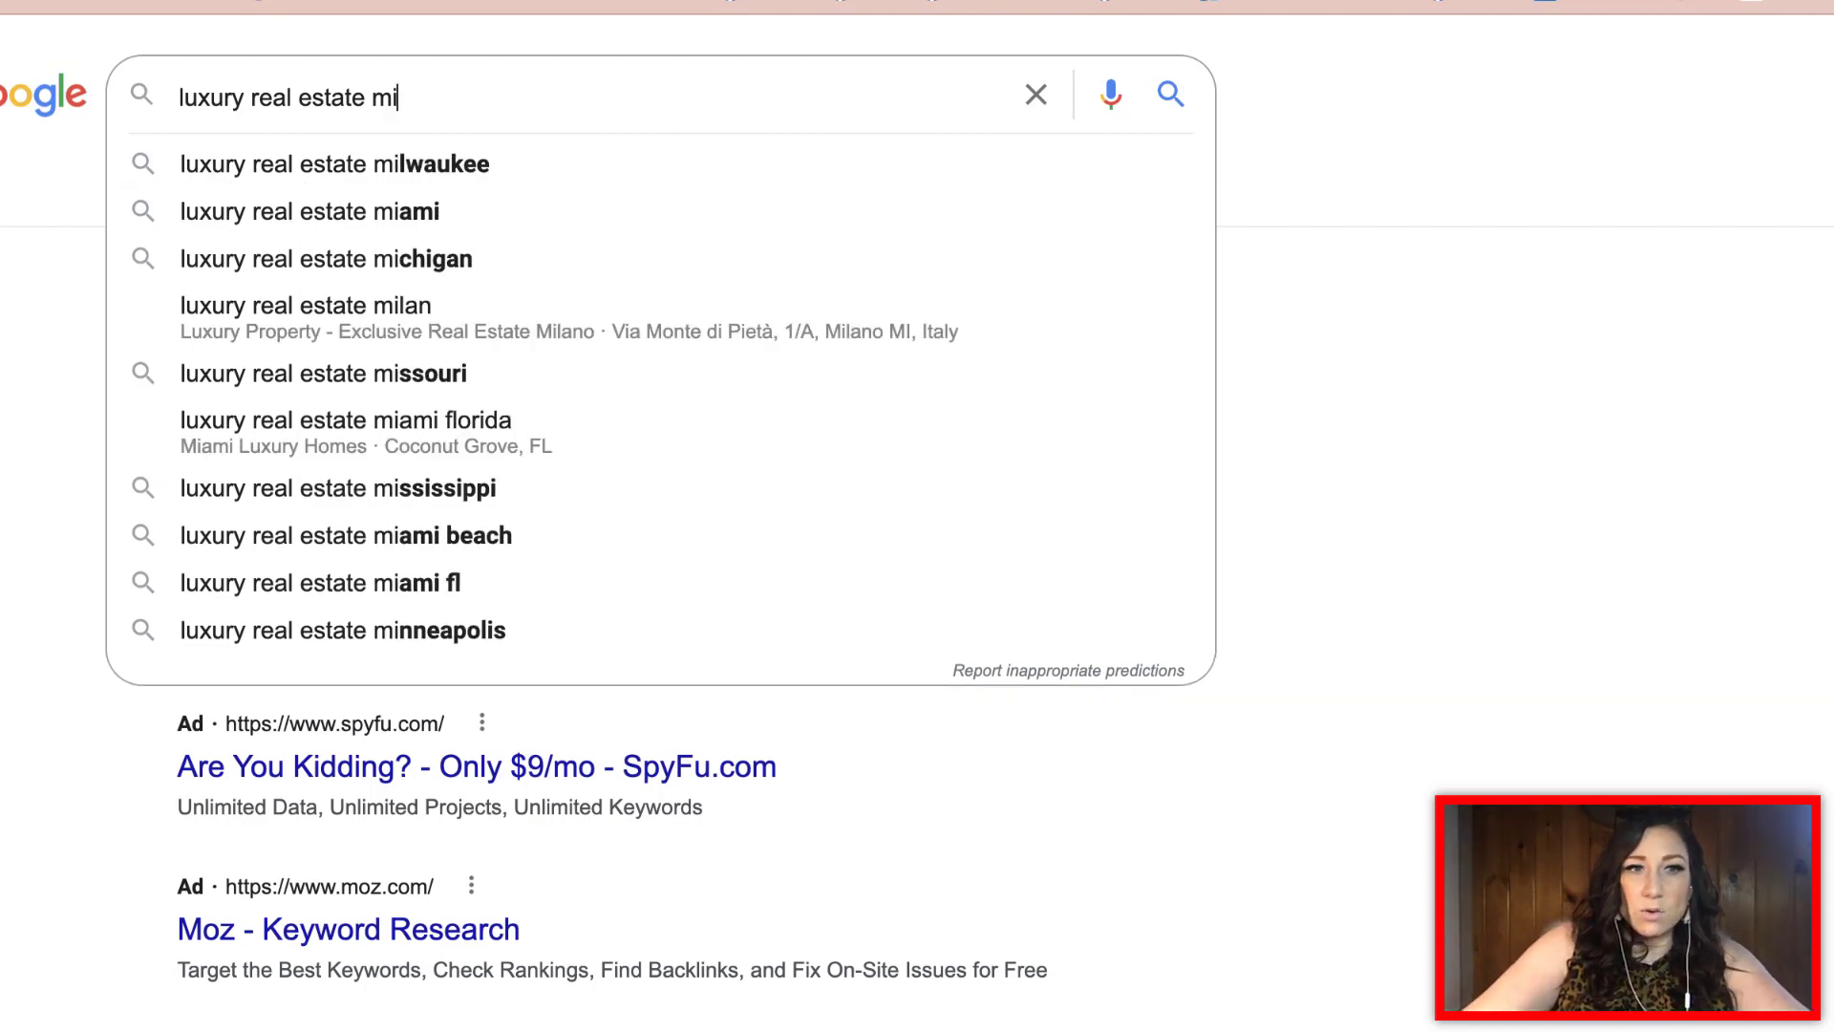
{"action": "type", "text": "agent miami"}
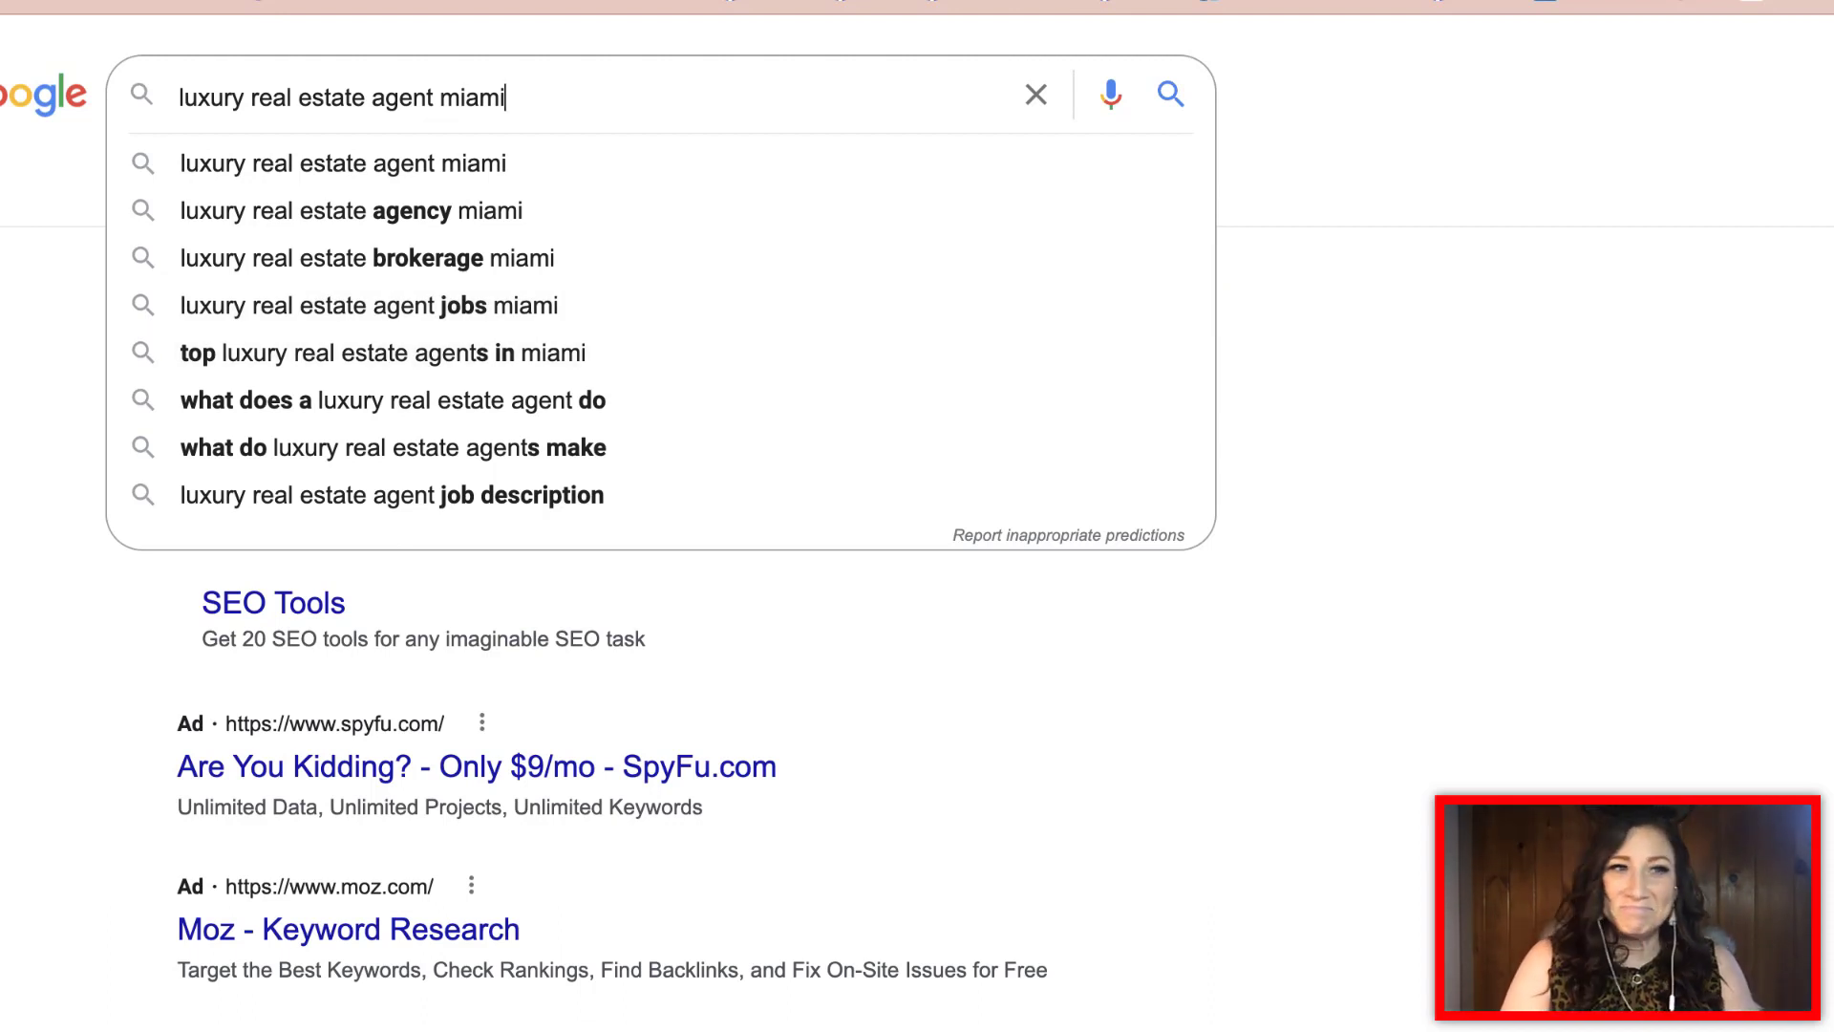
Check suggestions for 'top luxury real estate agents miami', then clear the box to show recent searches
{"action": "triple_click", "coordinate": [271, 96]}
{"action": "type", "text": "top "}
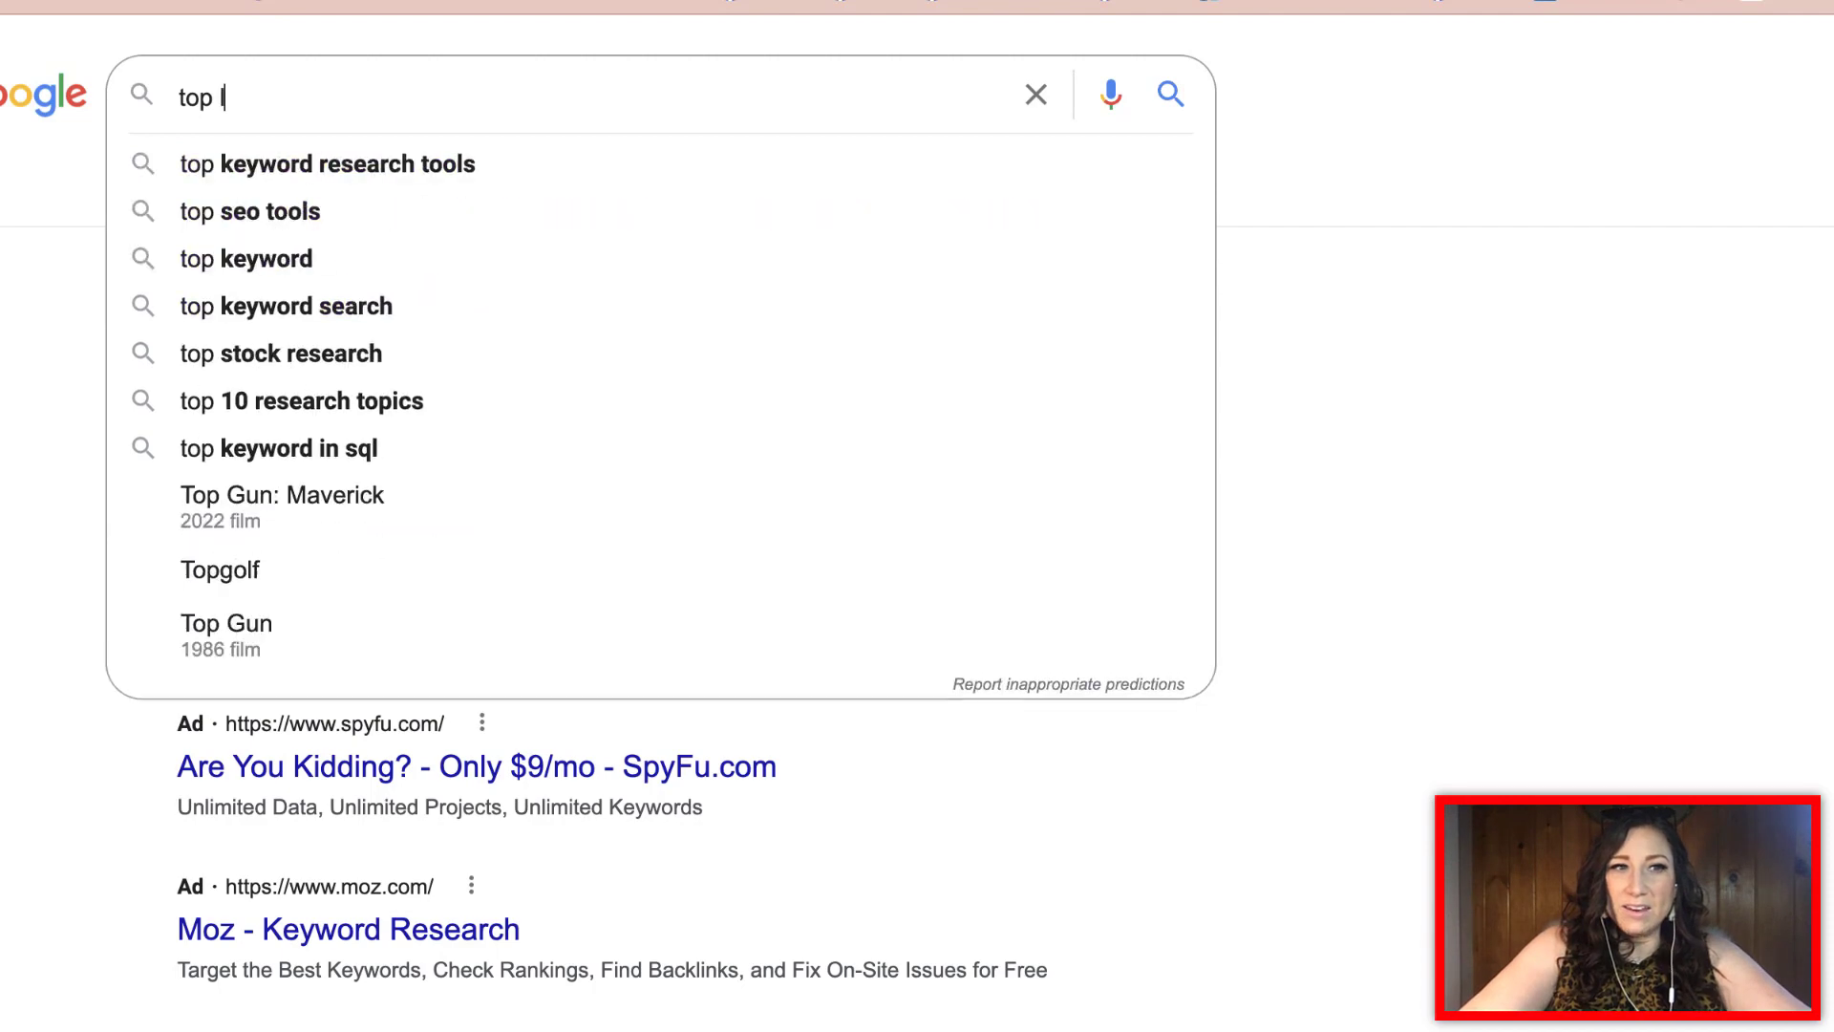
{"action": "type", "text": "luxury real estate agn"}
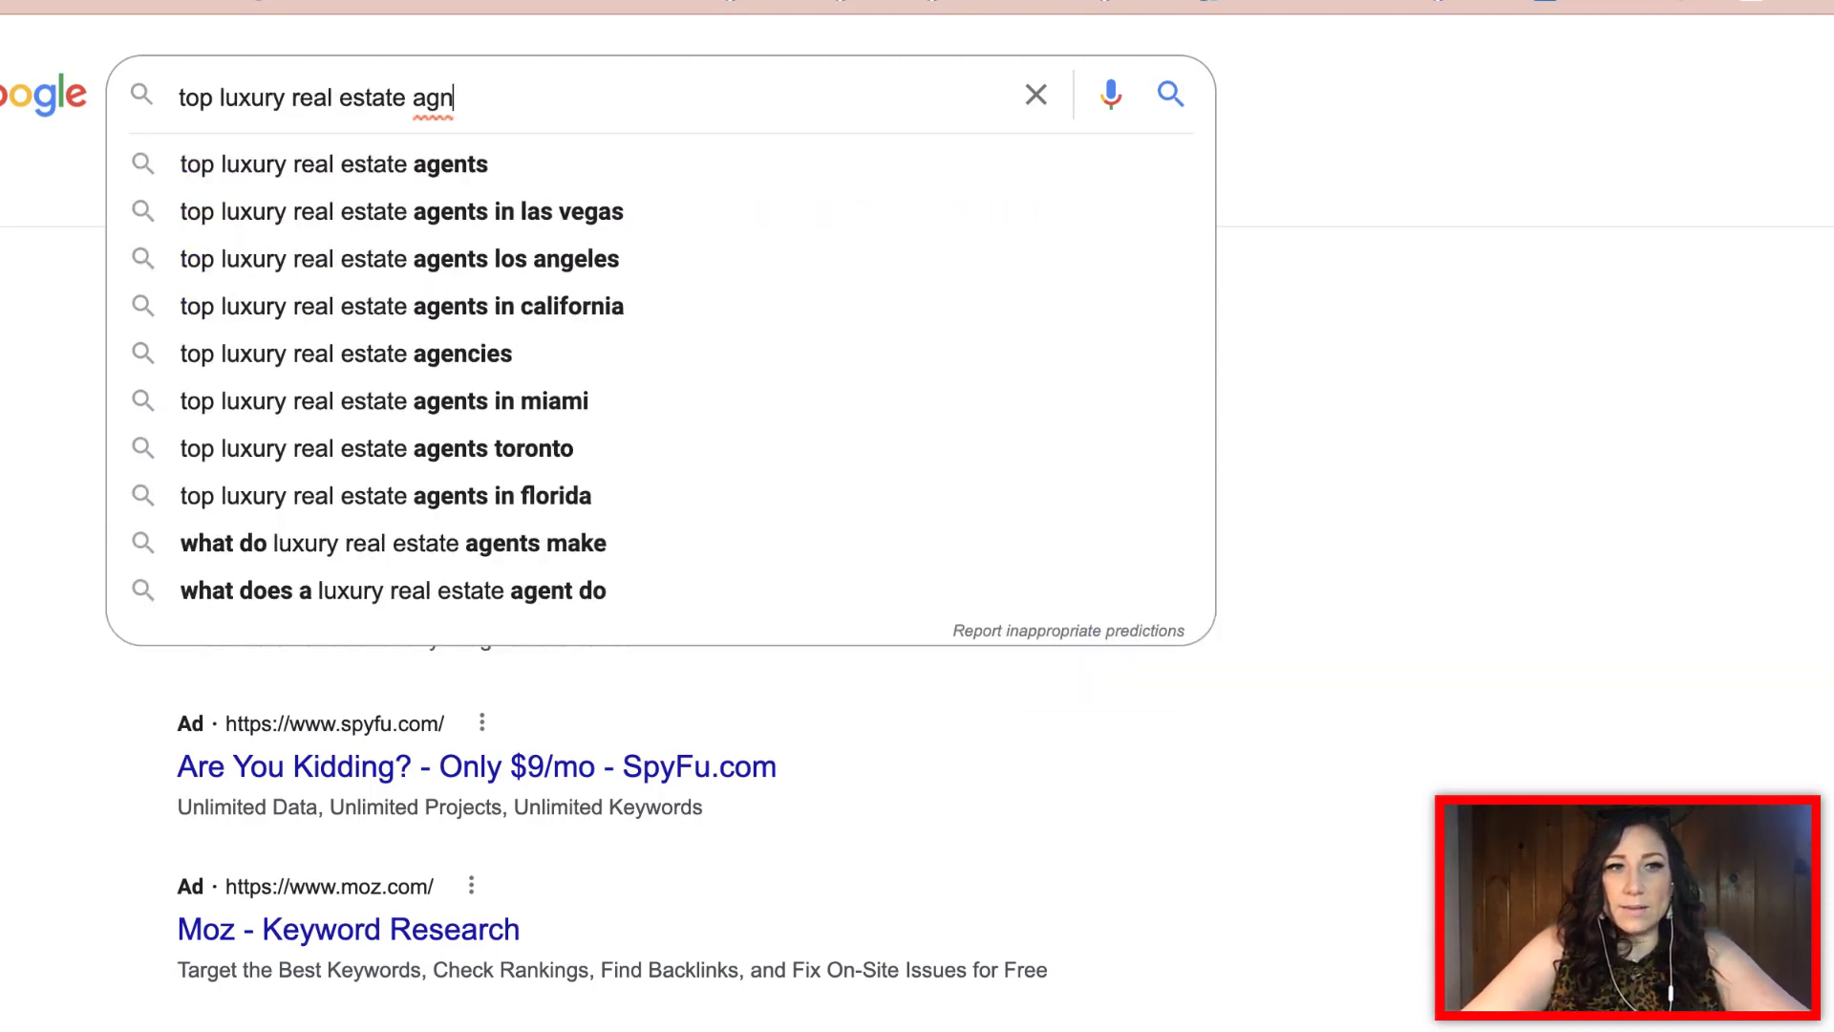
{"action": "key", "text": "BackSpace"}
{"action": "type", "text": "ents miami"}
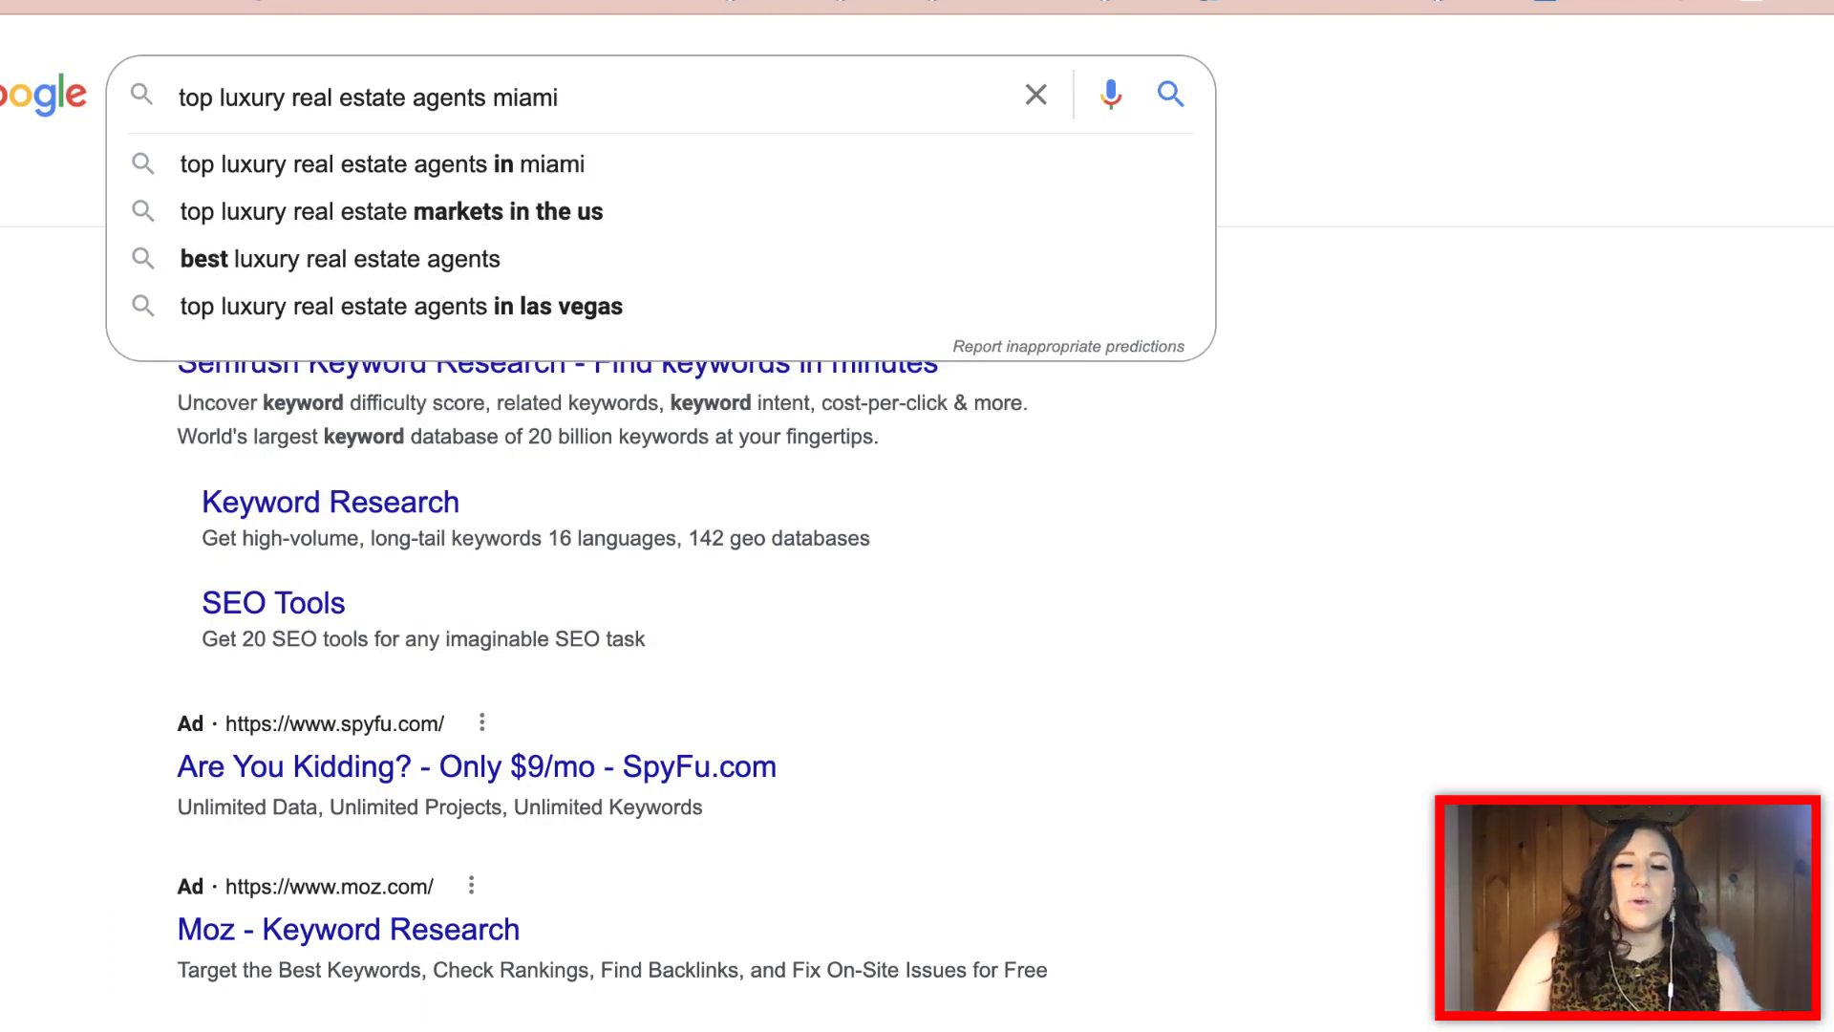
{"action": "key", "text": "ctrl+a"}
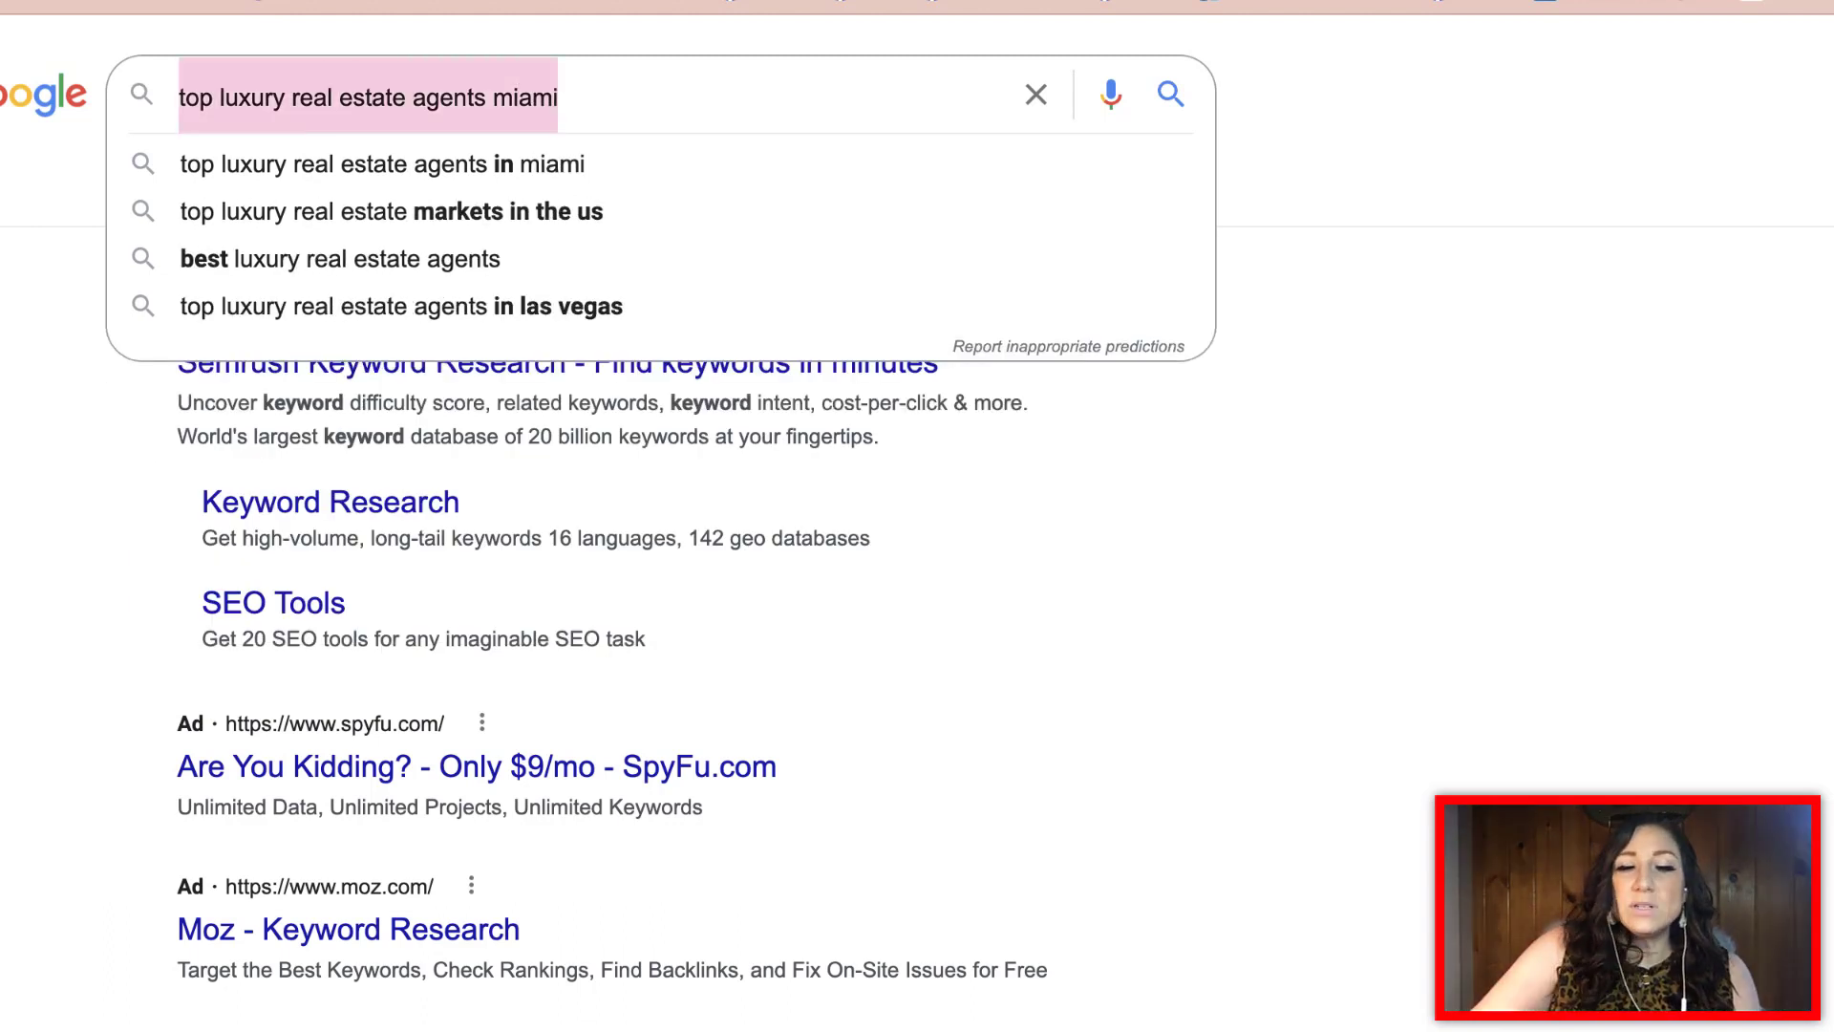
{"action": "key", "text": "BackSpace"}
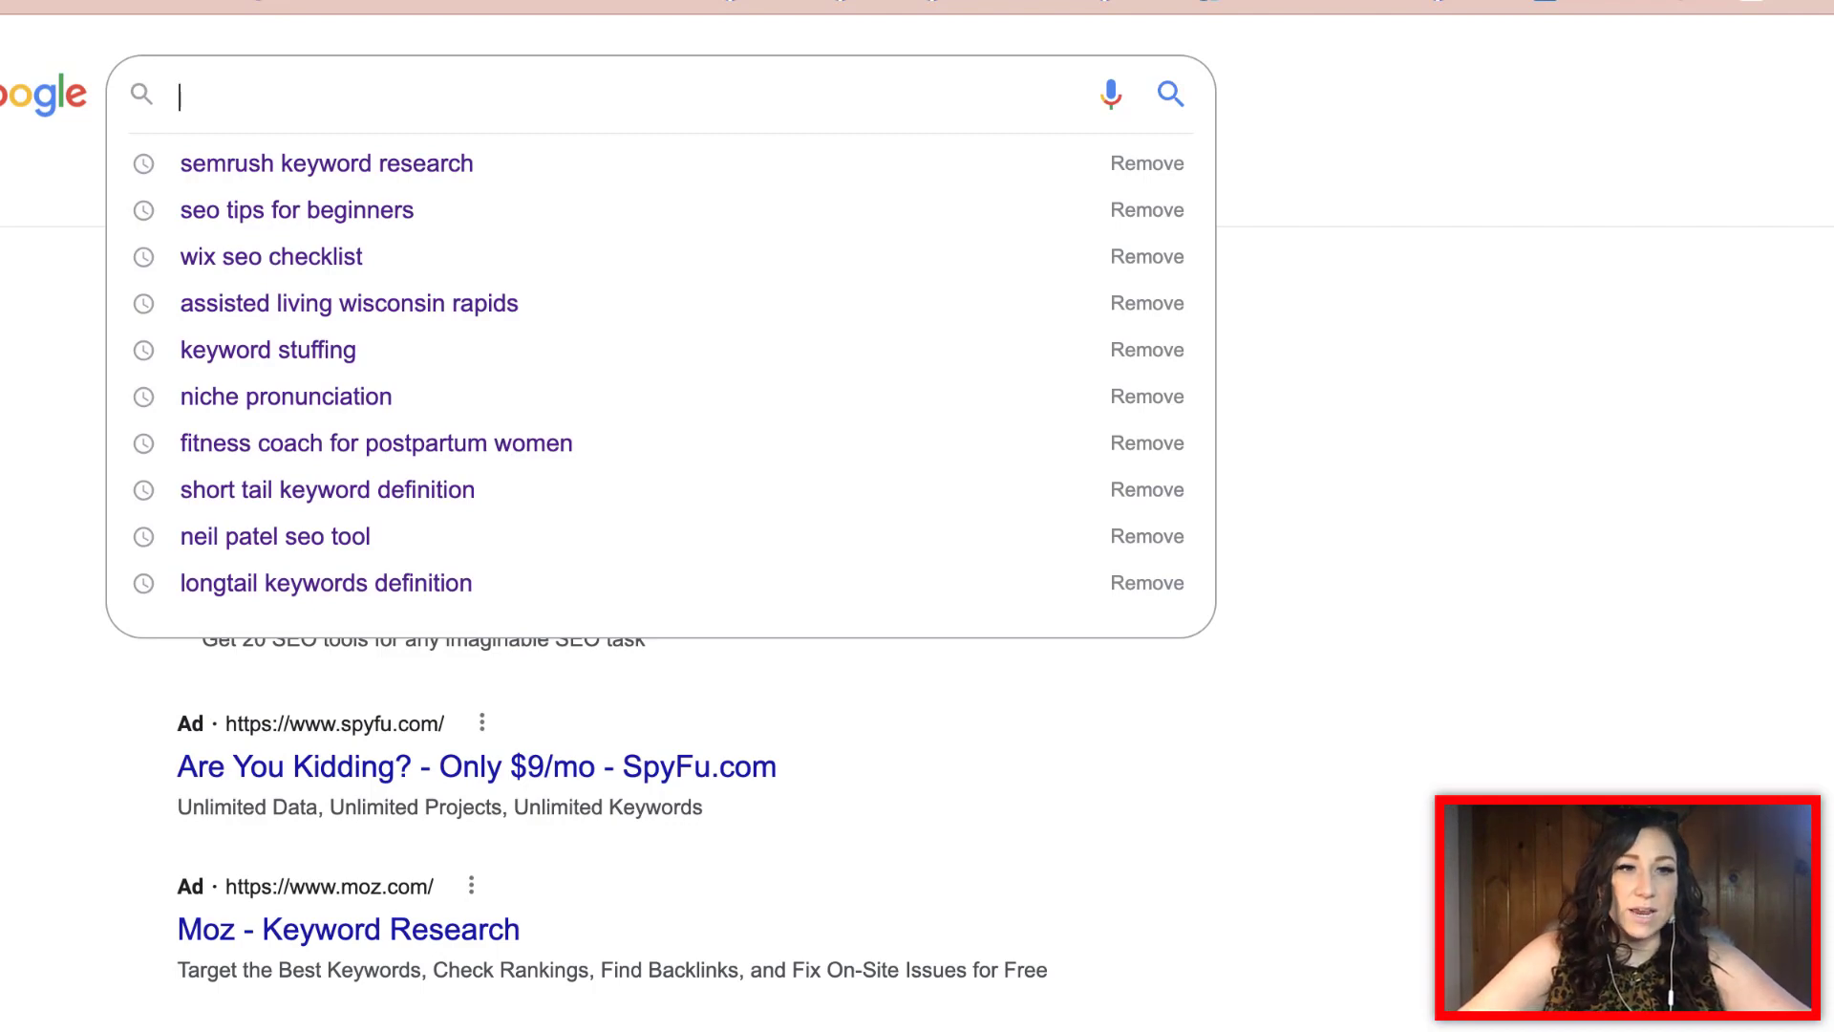
Enter 'wix website designer' in the Google search box to view autocomplete suggestions
{"action": "type", "text": "wix website "}
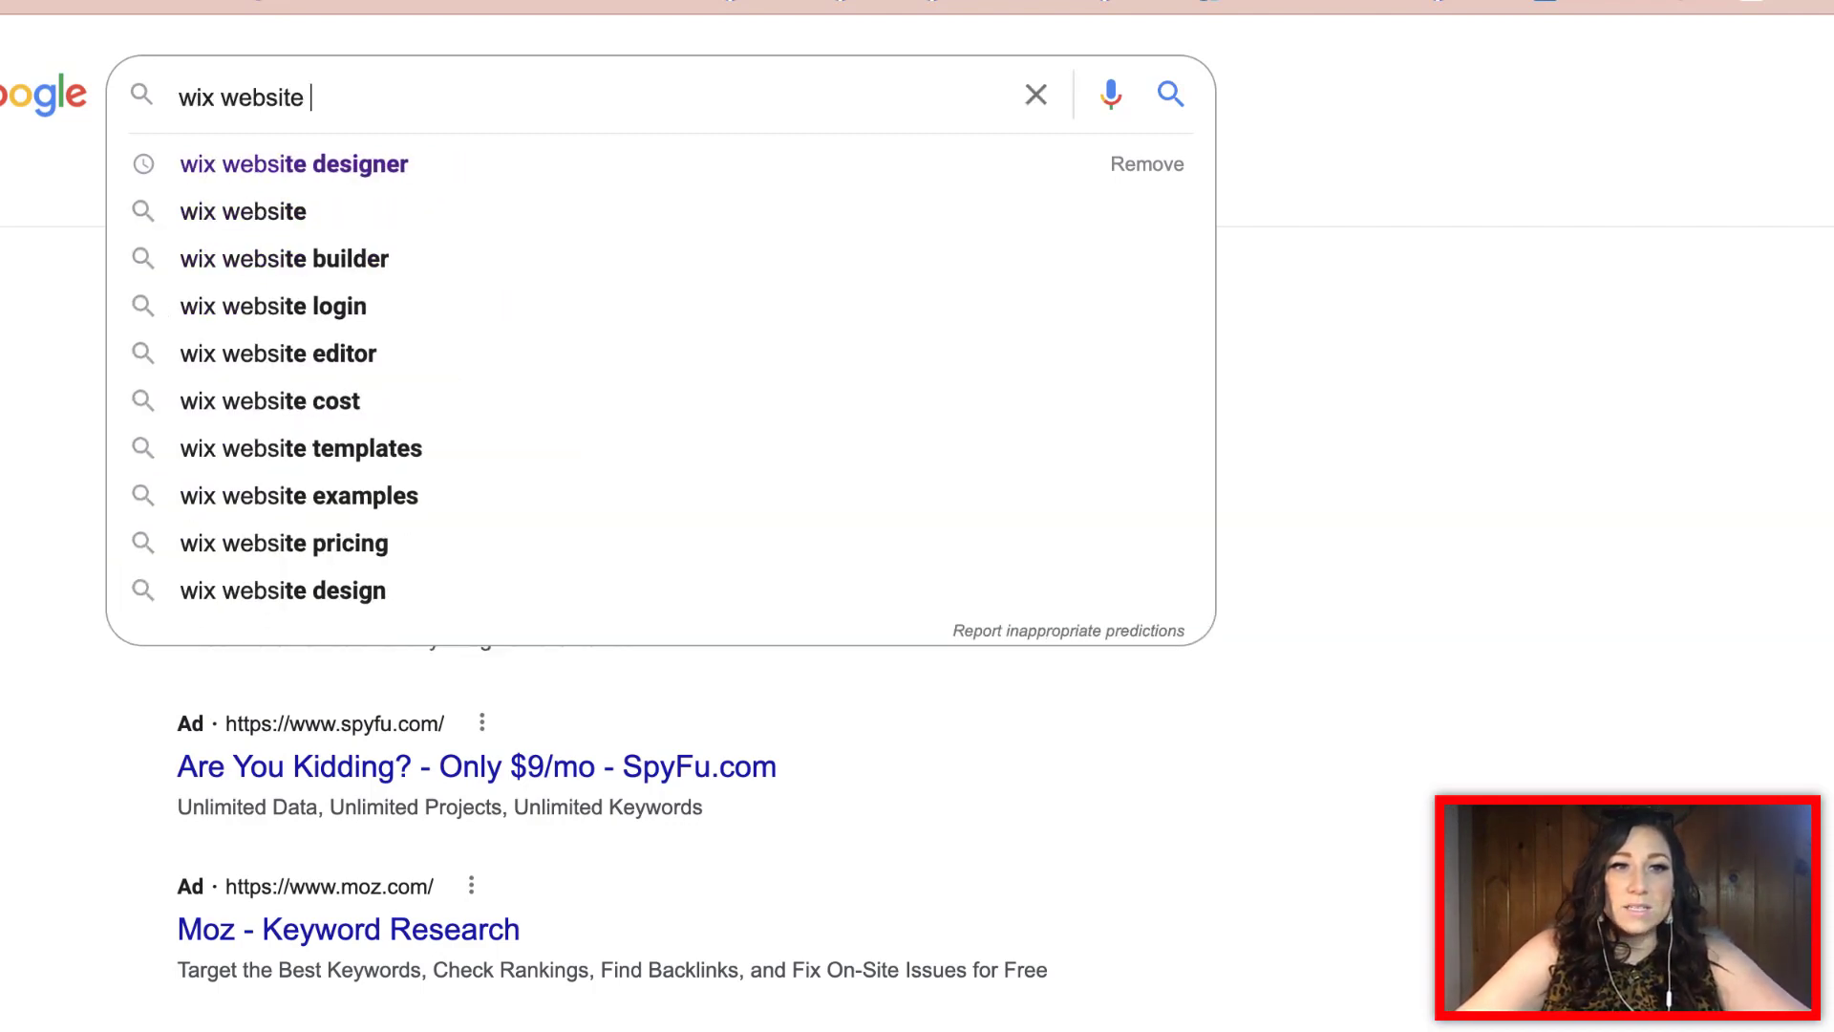
{"action": "type", "text": "design"}
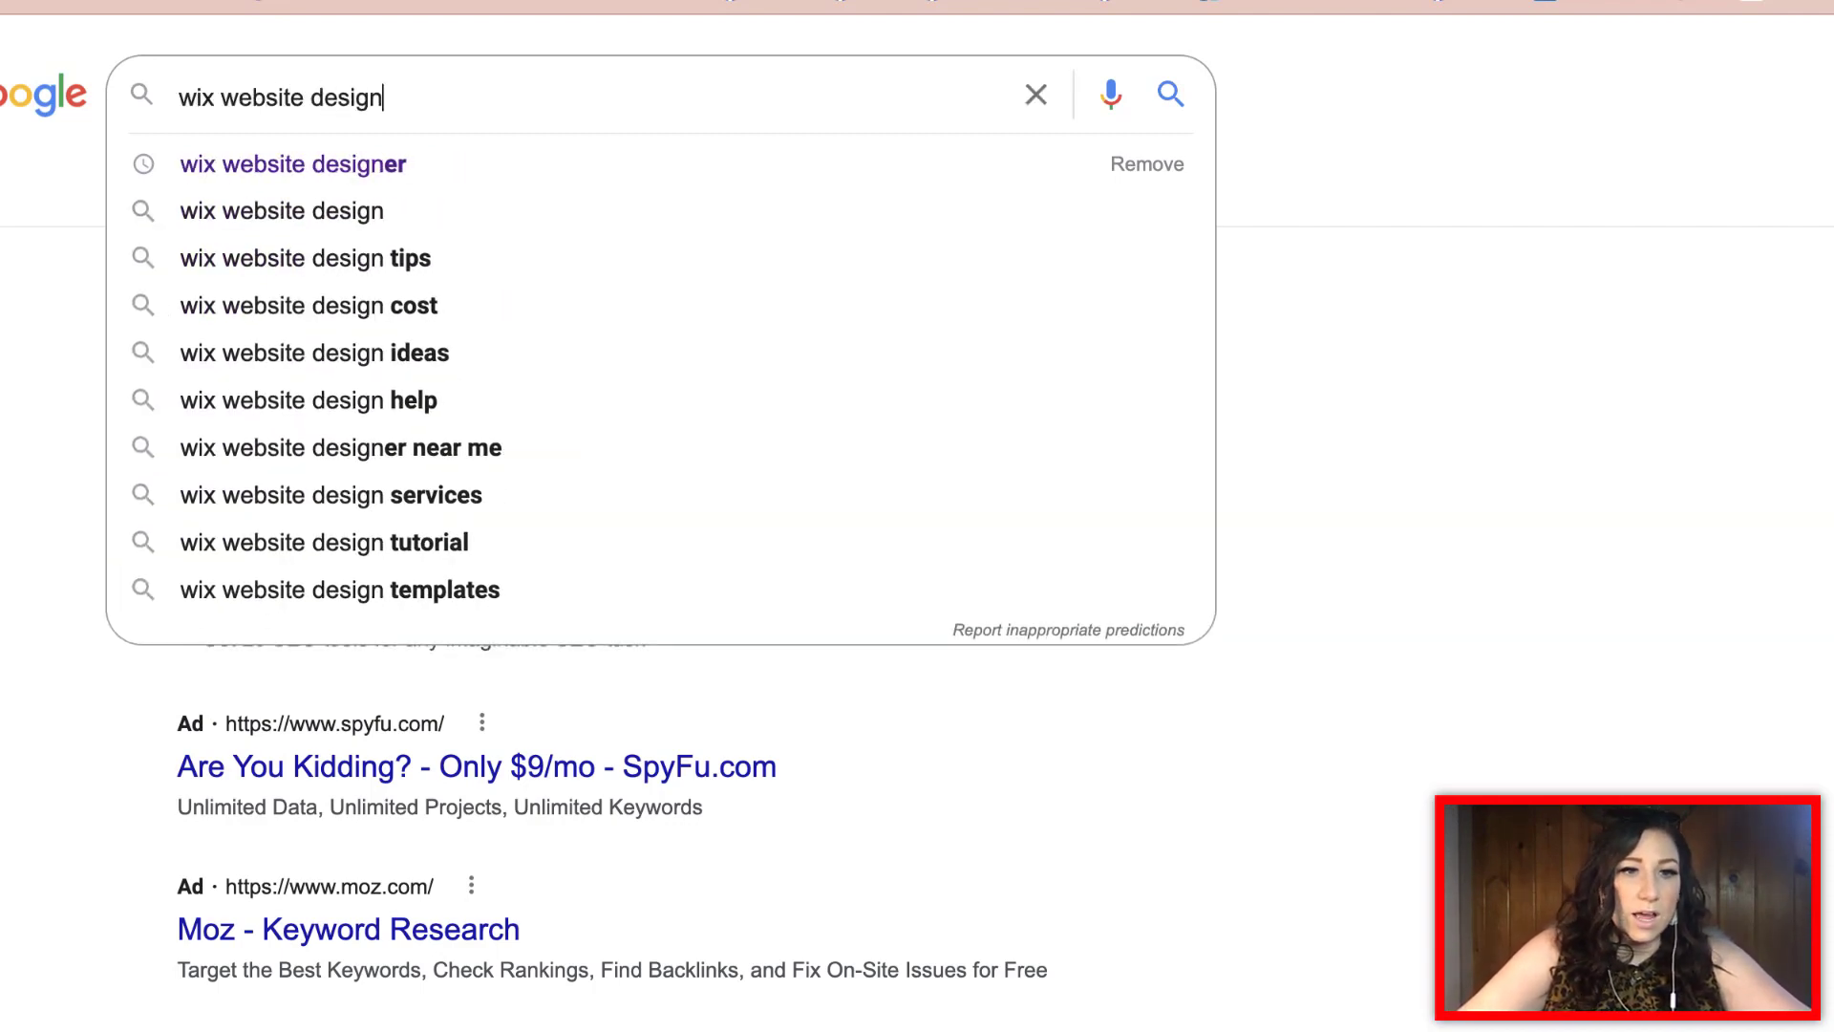
{"action": "type", "text": "er"}
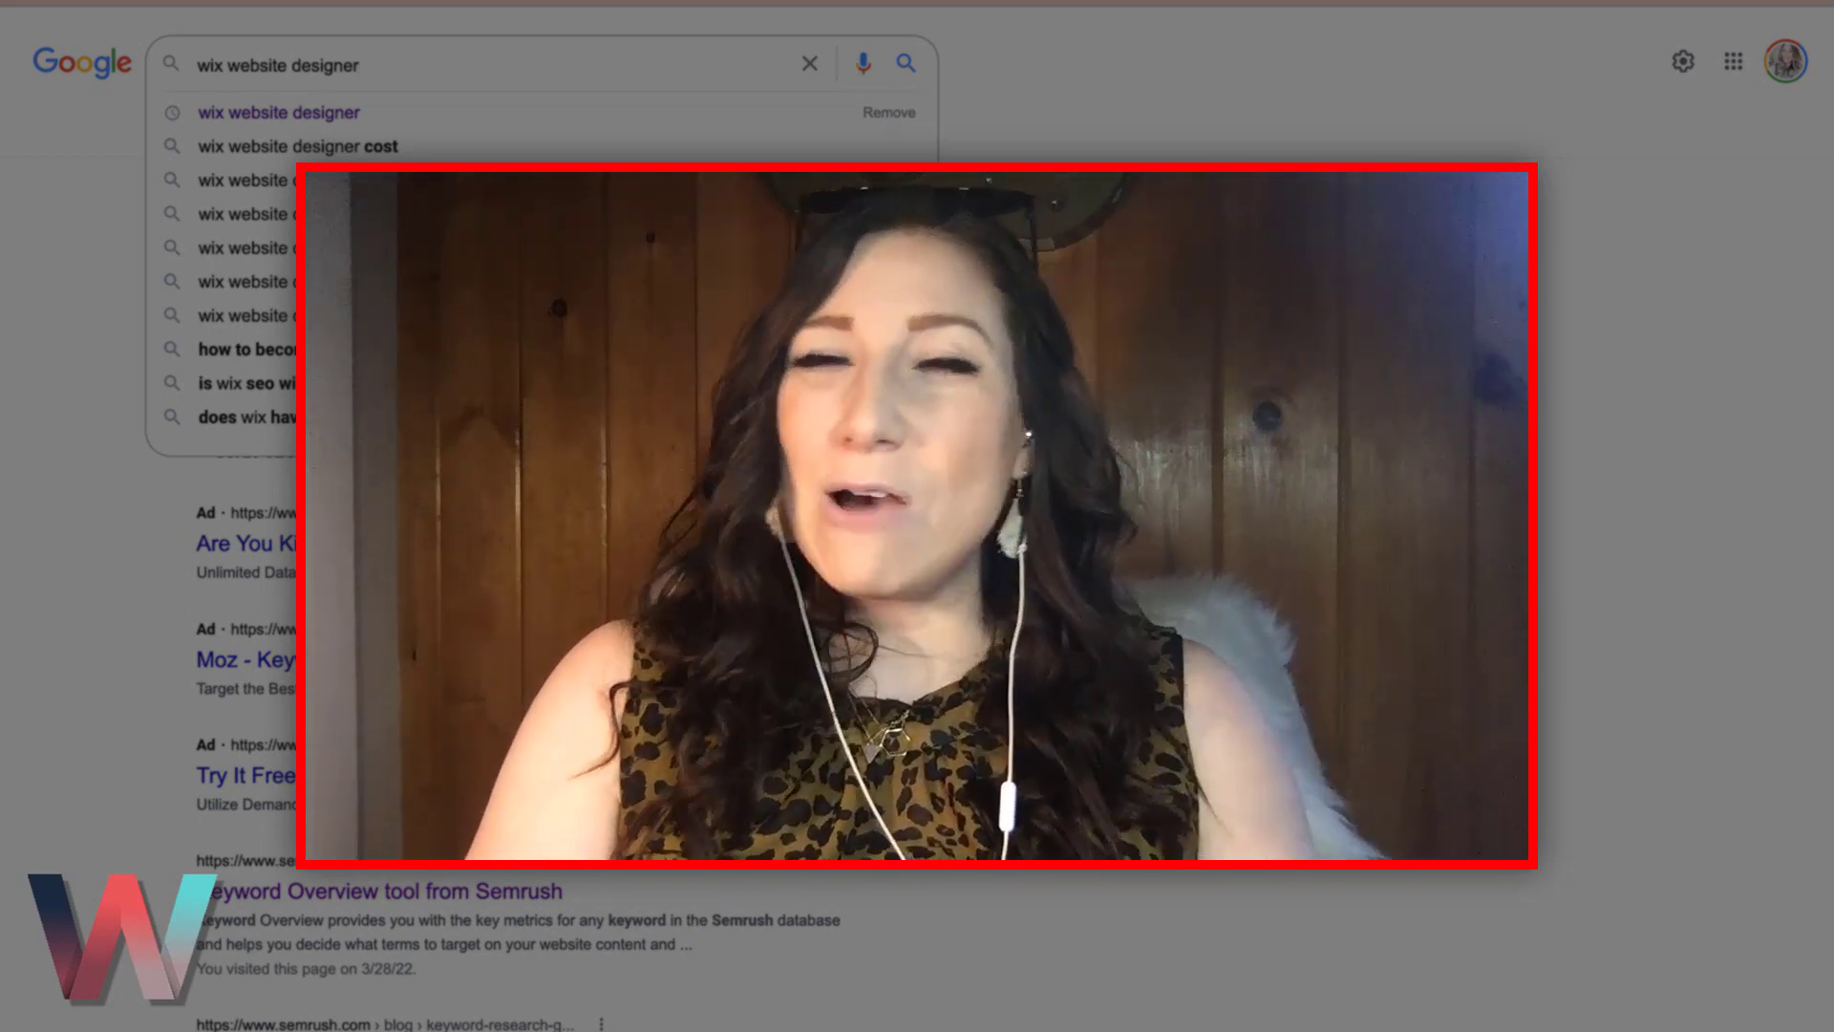
Clear the 'wix website designer' query so the recent searches list appears
{"action": "key", "text": "super+a"}
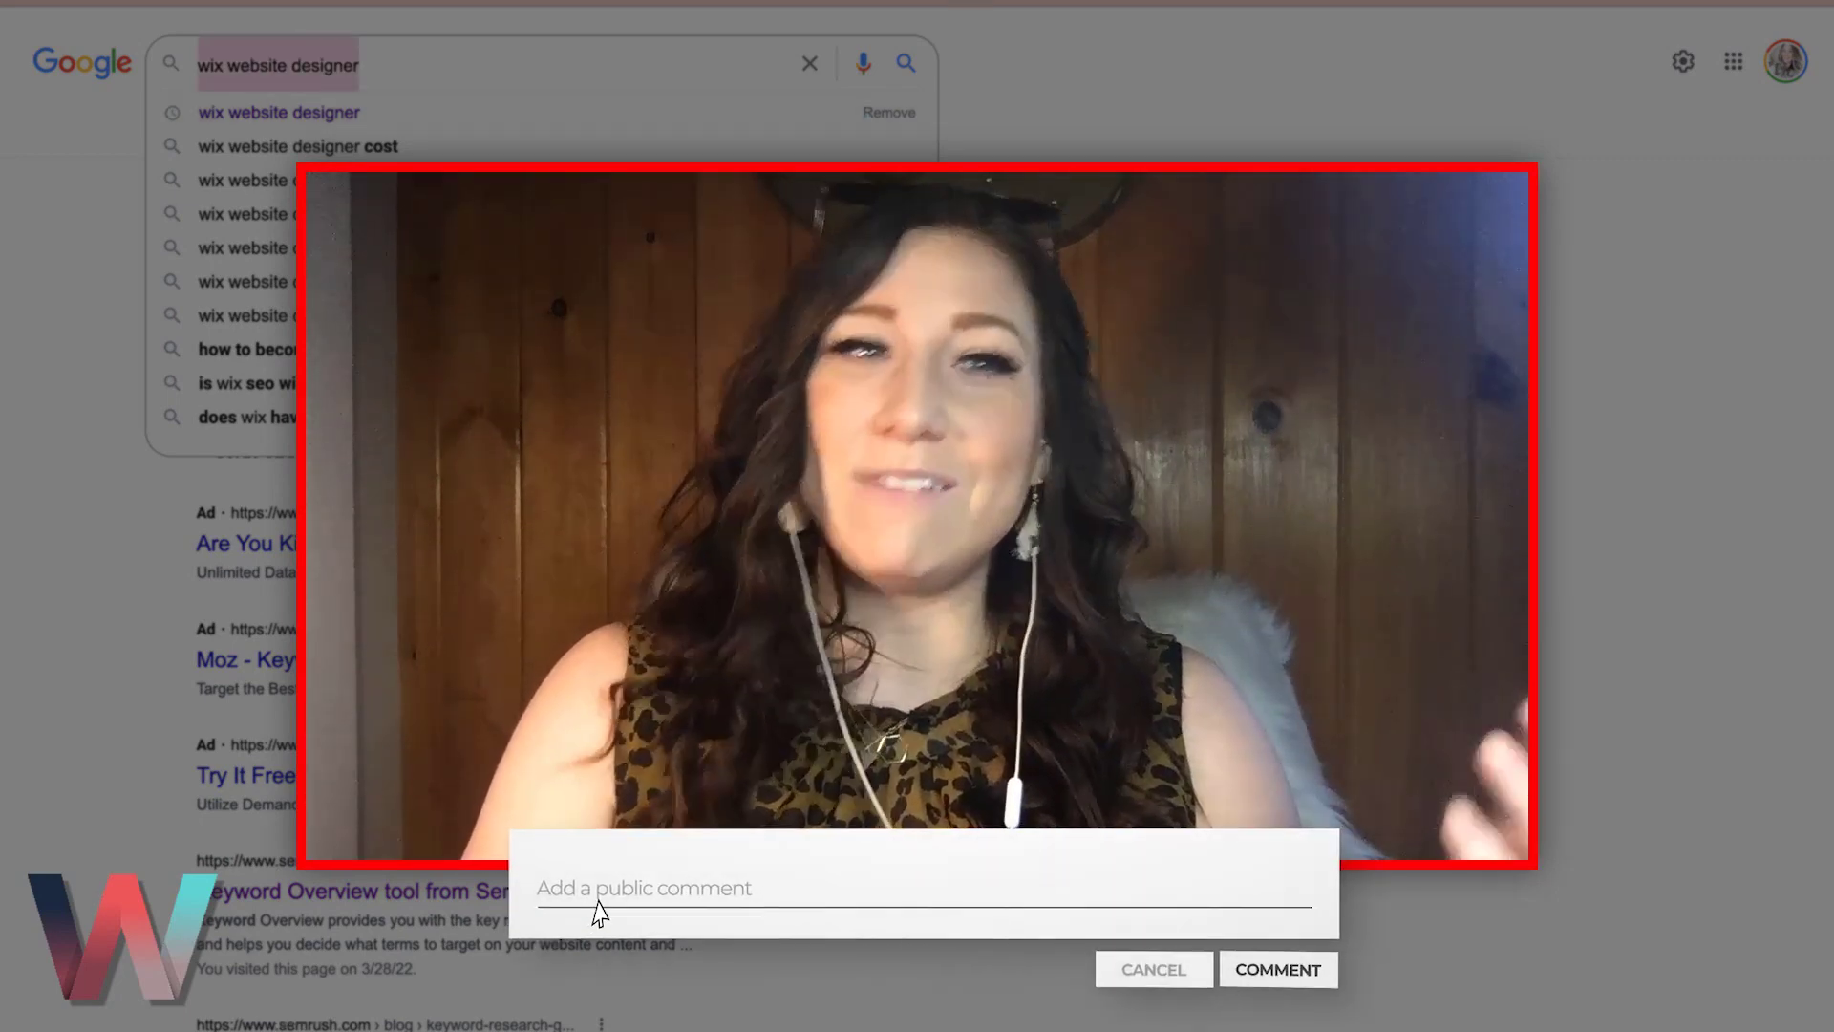
{"action": "key", "text": "BackSpace"}
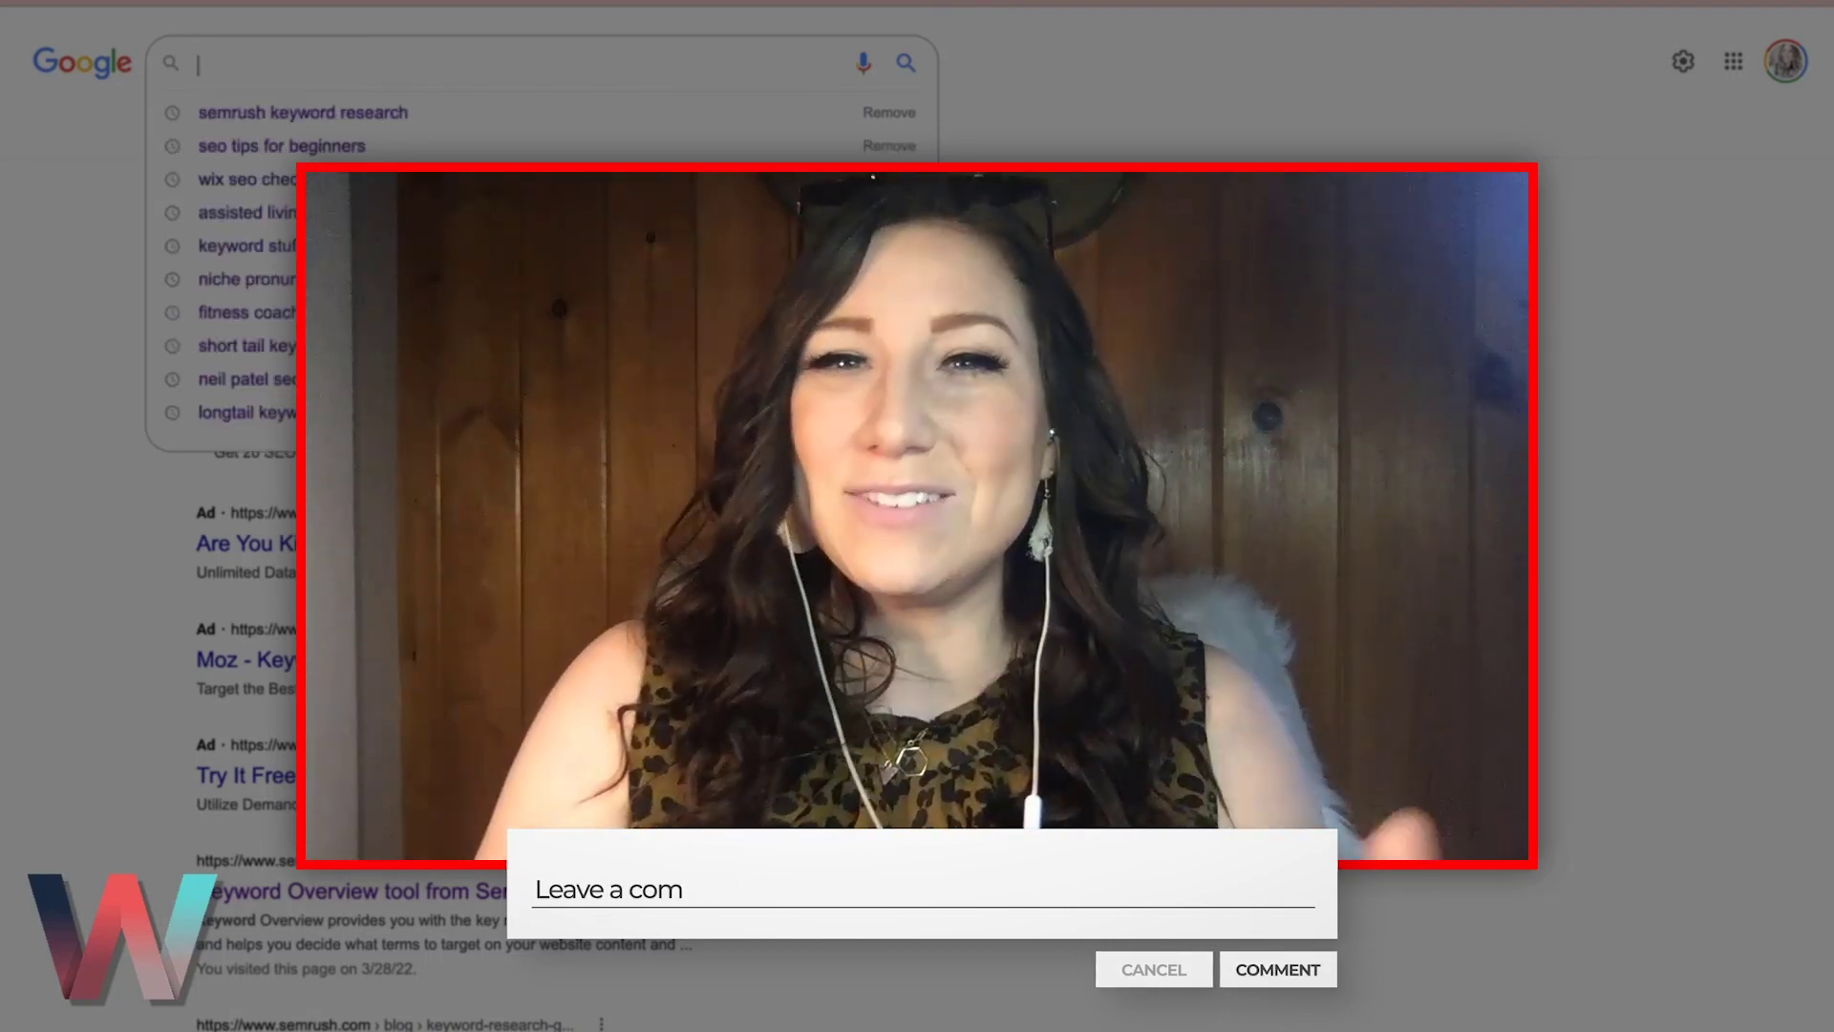